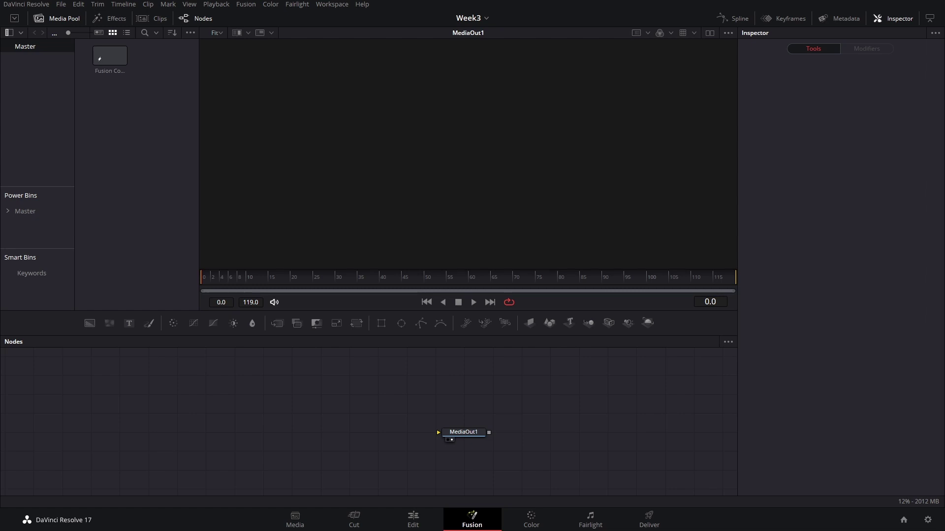
# - Import the coffee SVG illustration into the composition with an image size of 1920 by 1357.61
pyautogui.moveTo(943, 340); pyautogui.dragTo(461, 394)
pyautogui.click(253, 6)
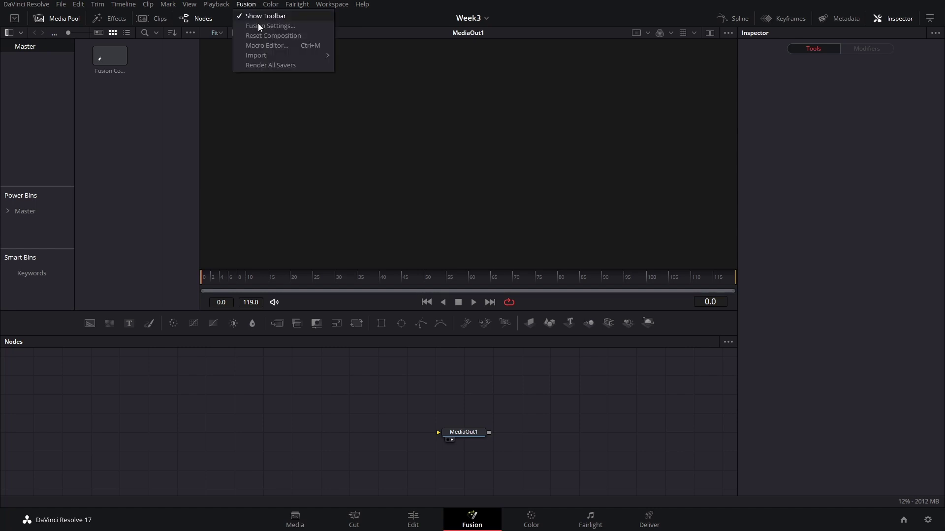
pyautogui.moveTo(260, 56)
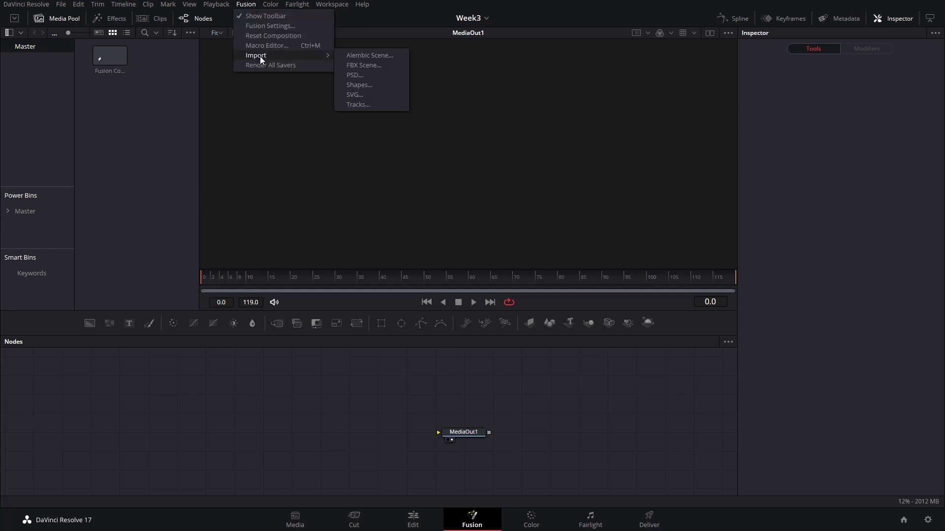
pyautogui.click(367, 91)
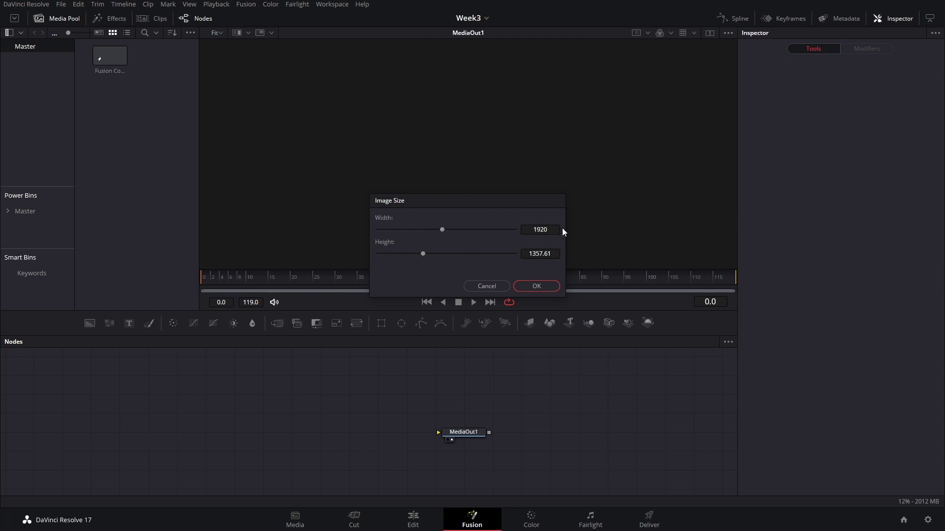
pyautogui.click(543, 284)
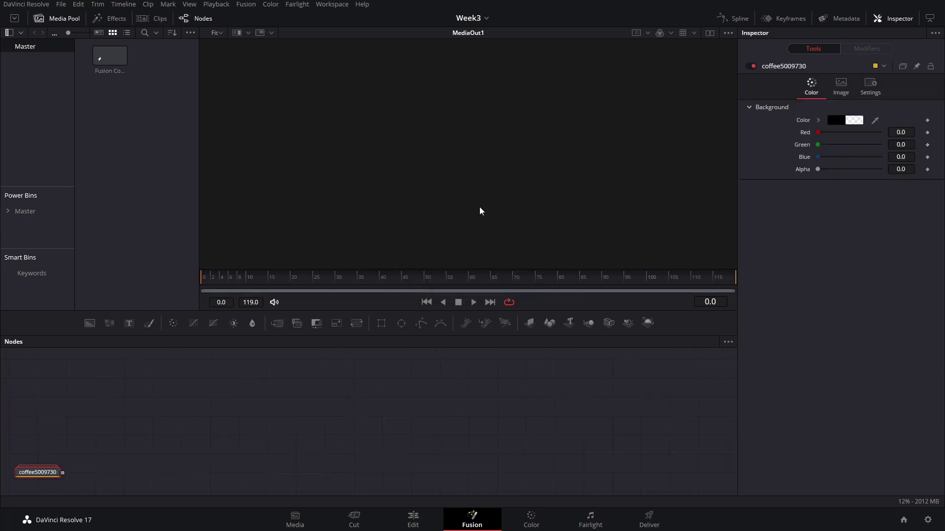
# - Connect the coffee5009730 group to MediaOut1 and arrange the two nodes closer together
pyautogui.moveTo(177, 449); pyautogui.dragTo(469, 375)
pyautogui.moveTo(518, 425); pyautogui.dragTo(344, 447)
pyautogui.scroll(-3, 345, 447)
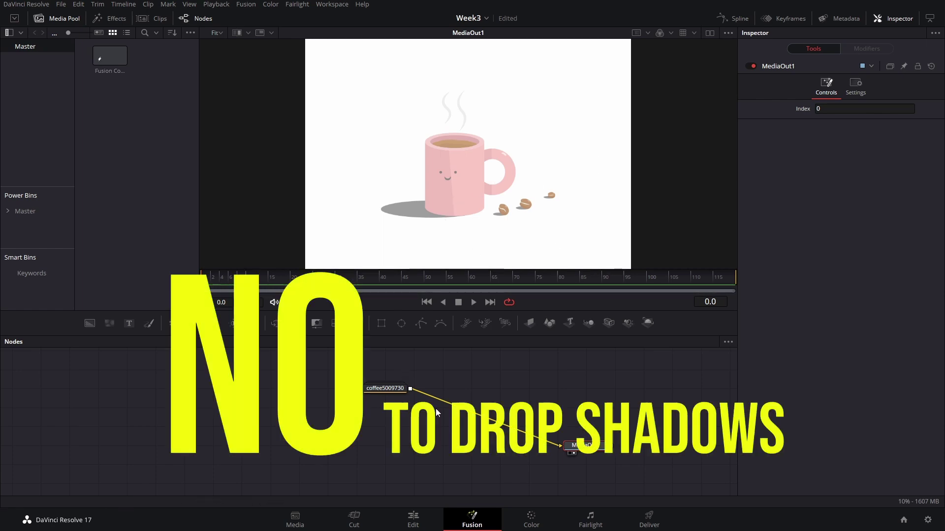
pyautogui.moveTo(390, 387); pyautogui.dragTo(387, 369)
pyautogui.moveTo(451, 384); pyautogui.dragTo(427, 409)
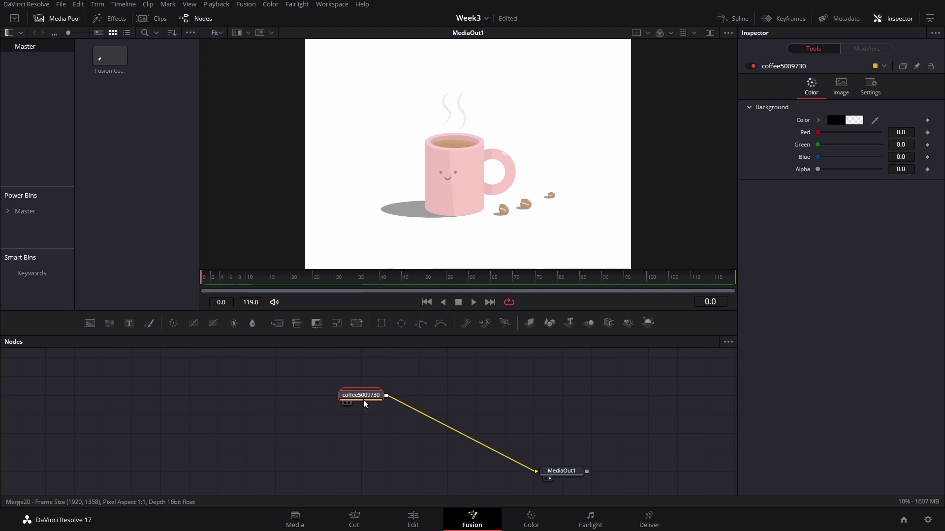
# - Expand the coffee5009730 group and ungroup it into its individual path, background and merge nodes
pyautogui.doubleClick(364, 399)
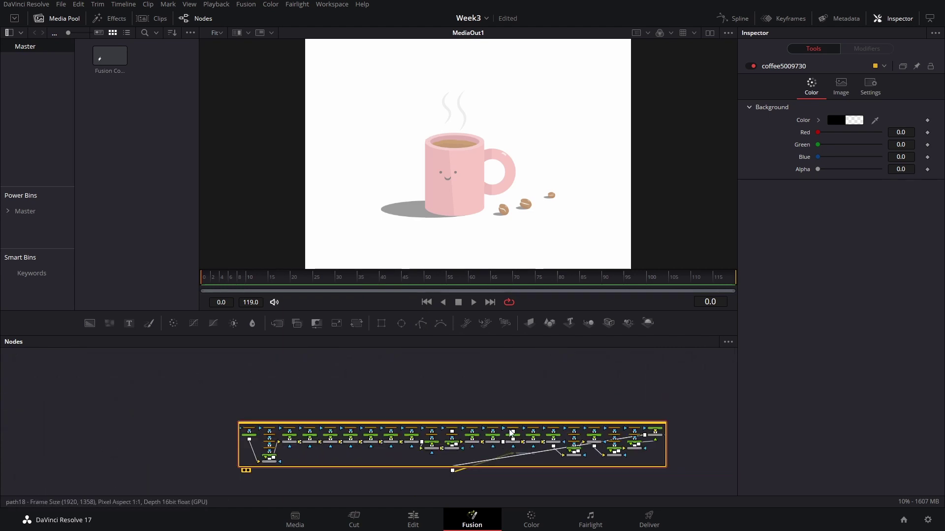
pyautogui.moveTo(495, 420); pyautogui.dragTo(413, 379)
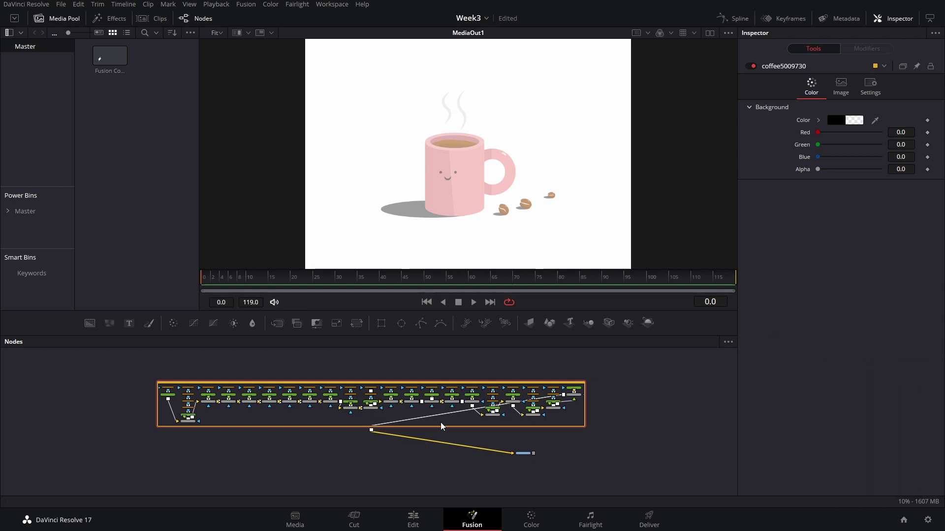
pyautogui.rightClick(426, 386)
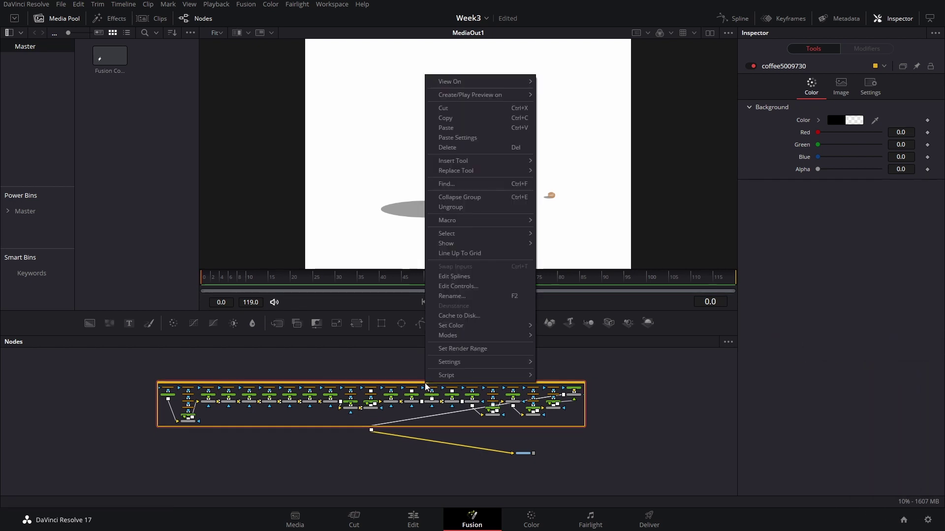
pyautogui.click(460, 211)
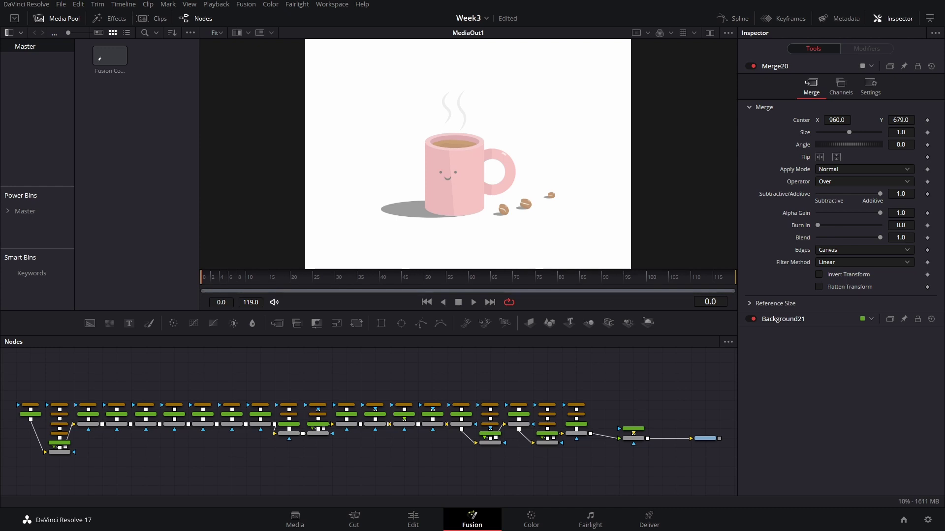
# - Select path28, path29 and the neighbouring branches to examine which parts of the illustration they outline in the viewer
pyautogui.scroll(3, 583, 416)
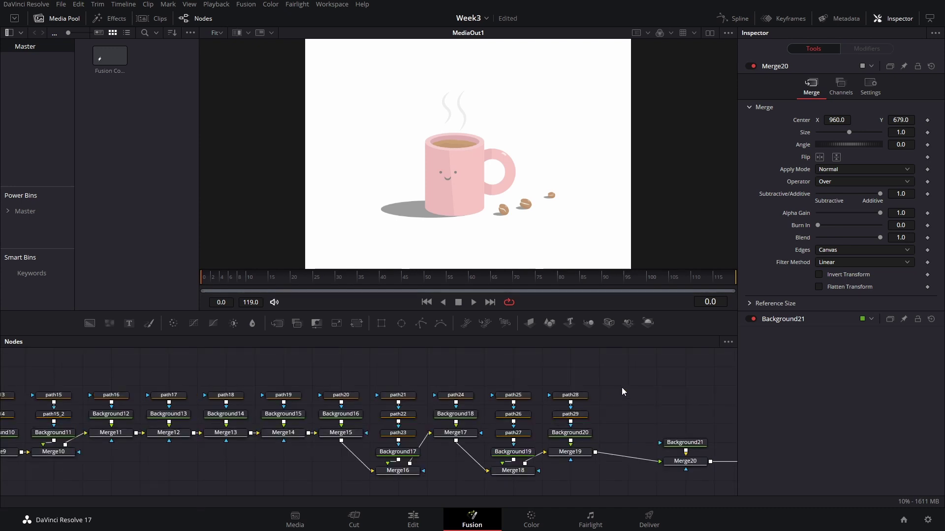
pyautogui.moveTo(621, 387); pyautogui.dragTo(556, 419)
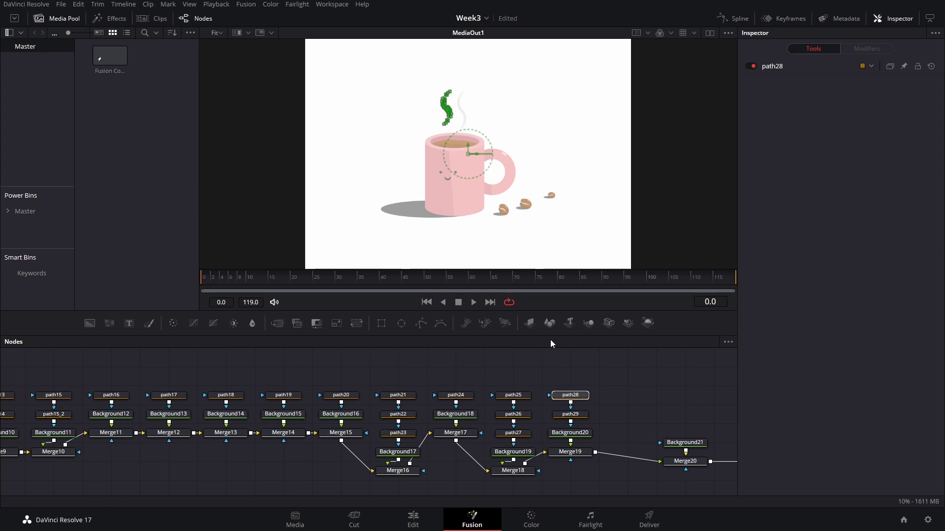
pyautogui.click(585, 417)
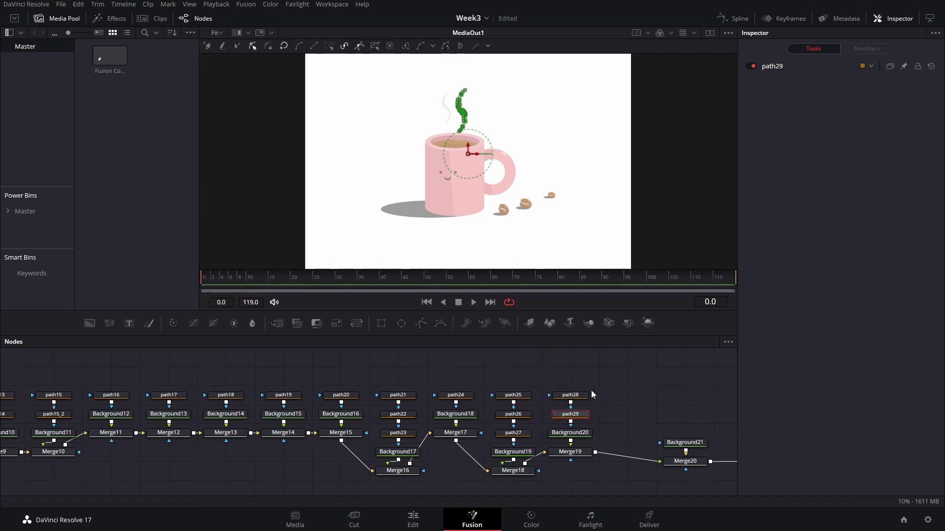
pyautogui.click(279, 367)
pyautogui.moveTo(334, 397); pyautogui.dragTo(621, 445)
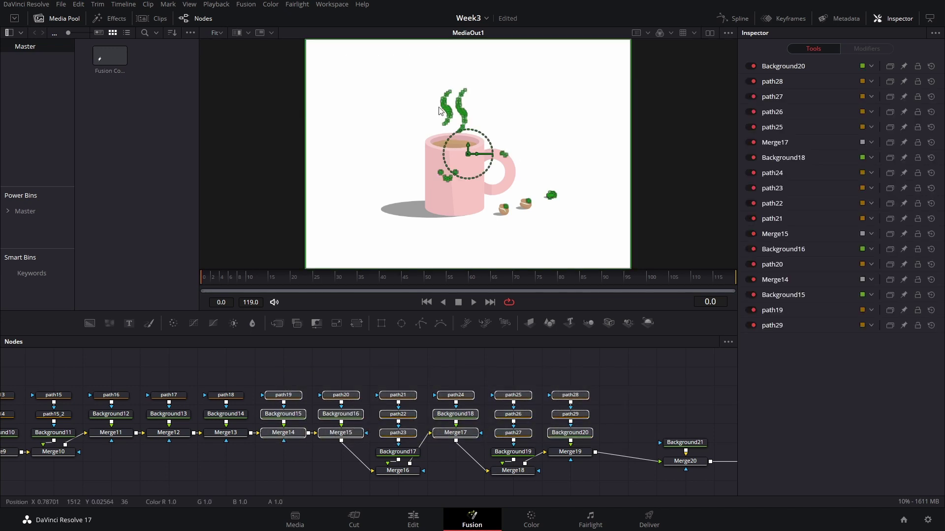
pyautogui.click(652, 397)
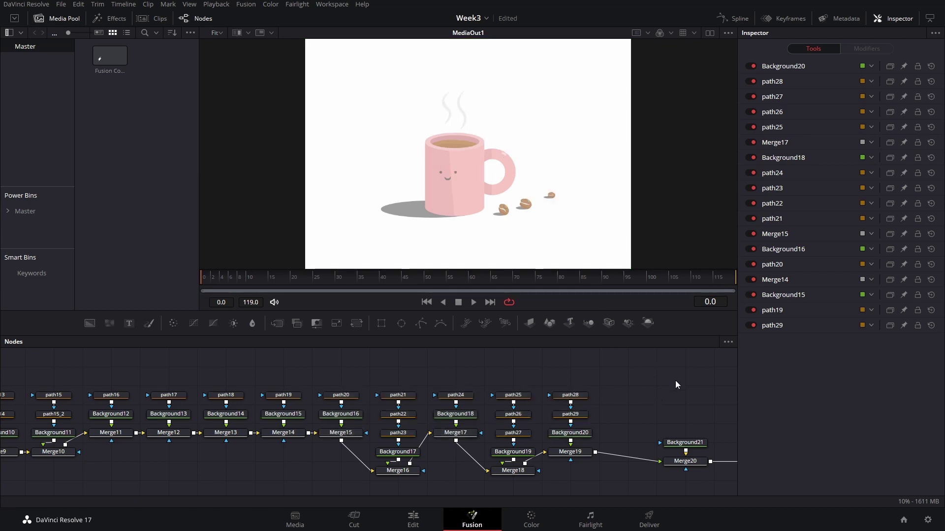
pyautogui.moveTo(649, 377); pyautogui.dragTo(585, 416)
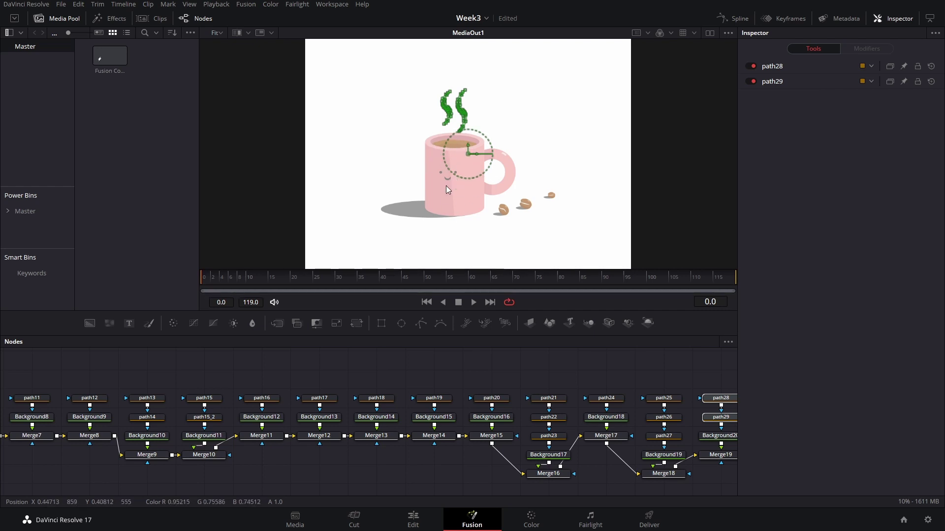
# - Inspect the path24, path6 to path12 and path15 branches to identify which parts of the illustration each one draws
pyautogui.moveTo(69, 378); pyautogui.dragTo(588, 448)
pyautogui.moveTo(631, 367); pyautogui.dragTo(523, 429)
pyautogui.scroll(2, 549, 120)
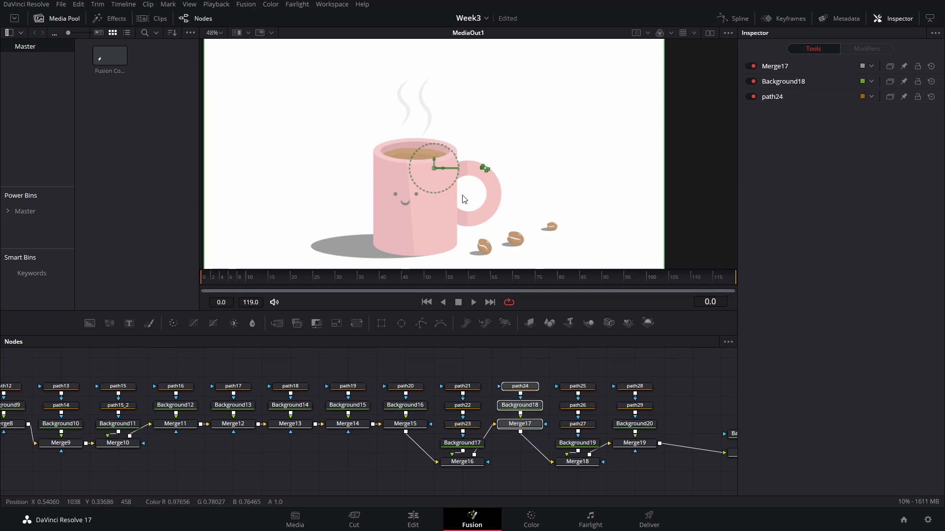
pyautogui.moveTo(116, 431); pyautogui.dragTo(321, 412)
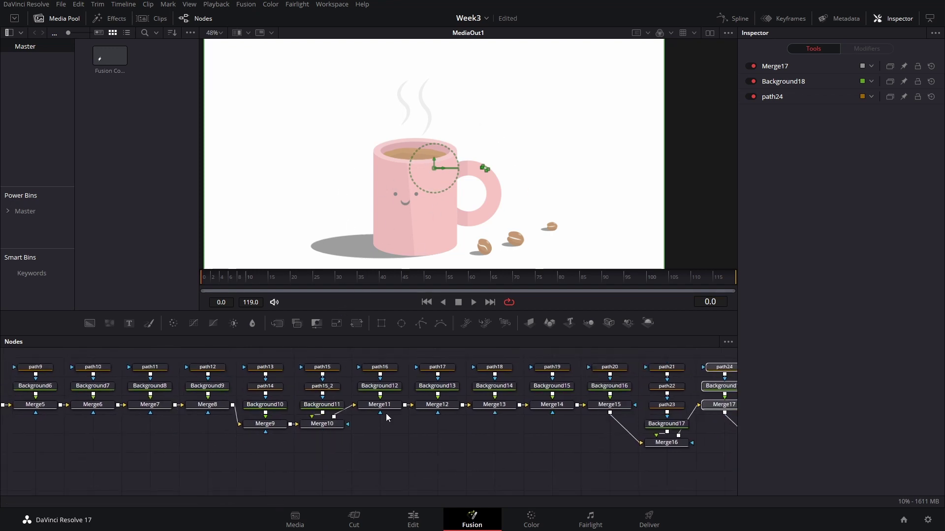
pyautogui.moveTo(119, 349); pyautogui.dragTo(433, 449)
pyautogui.scroll(-2, 453, 439)
pyautogui.scroll(-2, 453, 439)
pyautogui.click(458, 467)
pyautogui.moveTo(220, 363); pyautogui.dragTo(400, 443)
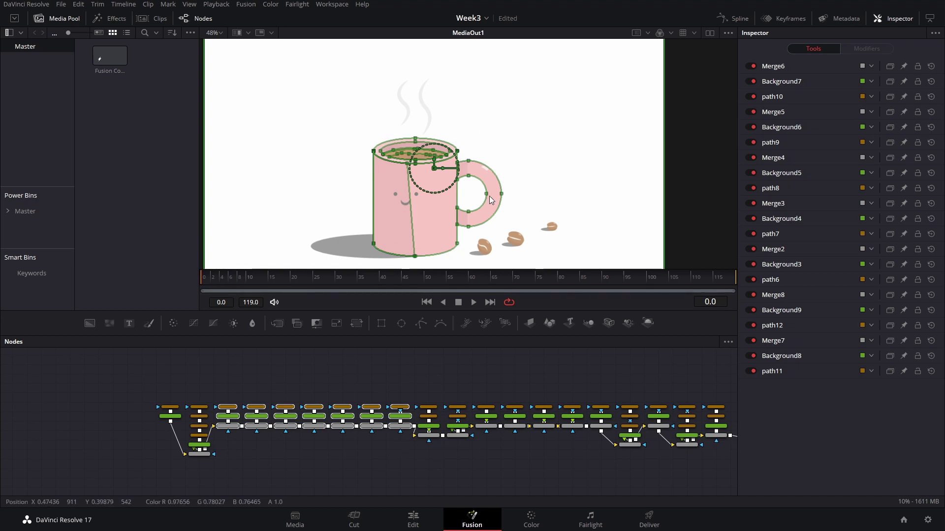
pyautogui.moveTo(426, 373); pyautogui.dragTo(465, 445)
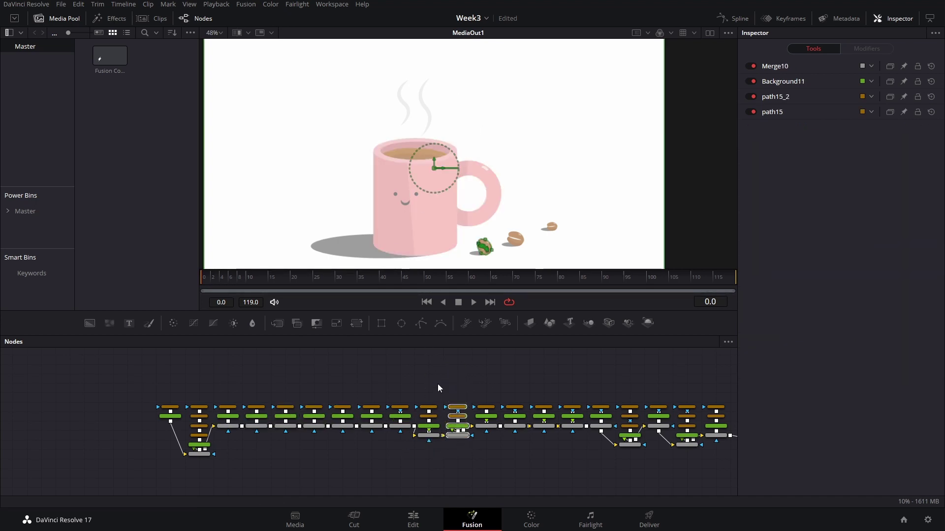
pyautogui.moveTo(439, 382); pyautogui.dragTo(220, 443)
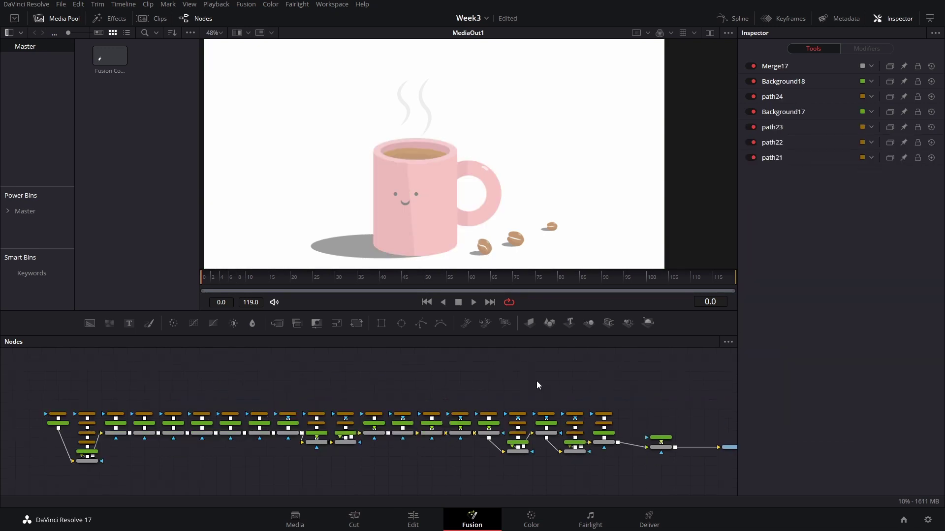
# - Move the path24, Background18 and Merge17 branch in the node chain so it sits between Merge9 and Merge10
pyautogui.moveTo(537, 380); pyautogui.dragTo(542, 451)
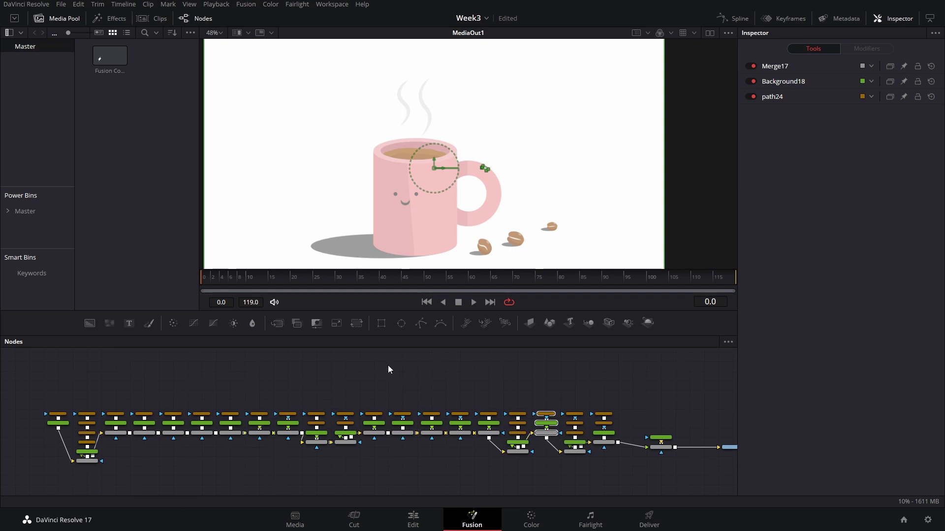
pyautogui.moveTo(336, 376); pyautogui.dragTo(678, 422)
pyautogui.moveTo(585, 428); pyautogui.dragTo(601, 429)
pyautogui.moveTo(587, 360); pyautogui.dragTo(345, 423)
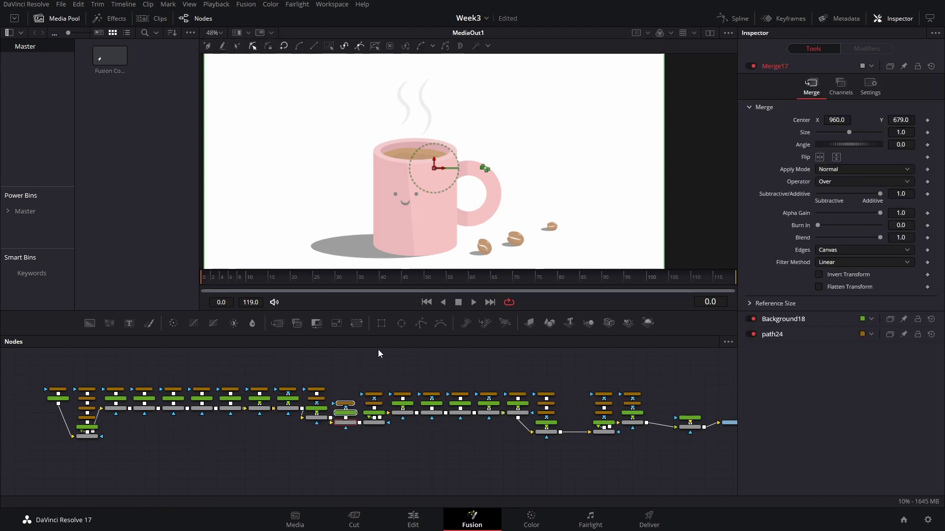
# - Group the cup's nodes, from the path6 branch through Merge17, and place the group above the node chain
pyautogui.moveTo(110, 354); pyautogui.dragTo(430, 483)
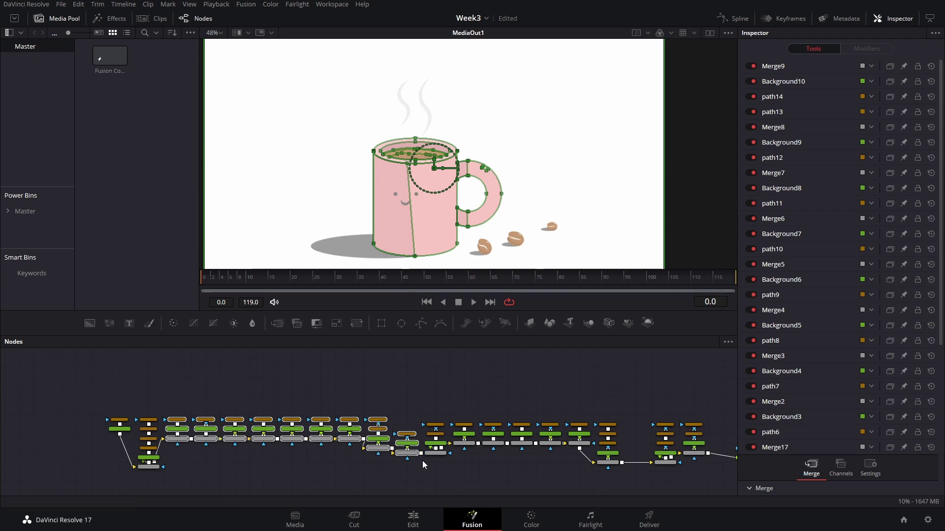
pyautogui.hotkey('ctrl', 'g')
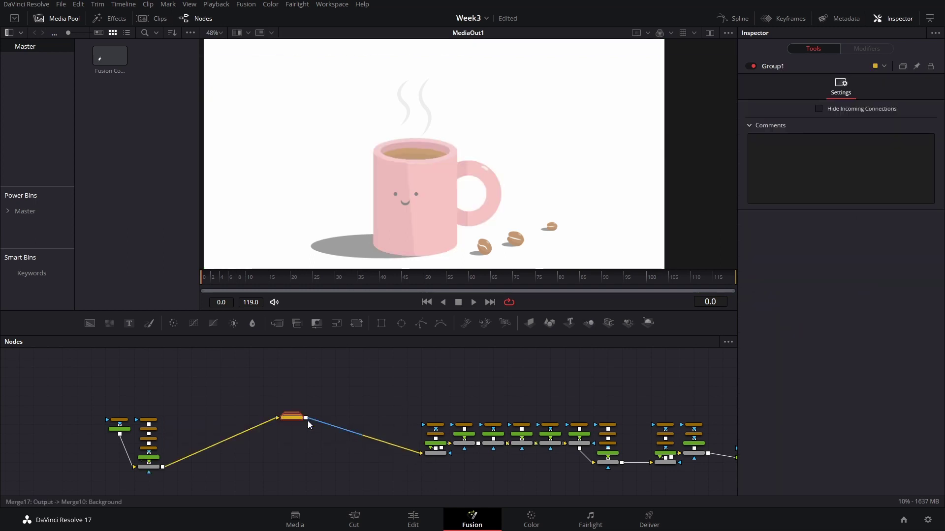
pyautogui.moveTo(292, 420); pyautogui.dragTo(278, 360)
pyautogui.scroll(5, 279, 369)
pyautogui.moveTo(301, 396); pyautogui.dragTo(360, 489)
# - Expand the new cup group to view its contents and collapse it again
pyautogui.doubleClick(340, 430)
pyautogui.scroll(-5, 345, 374)
pyautogui.doubleClick(341, 384)
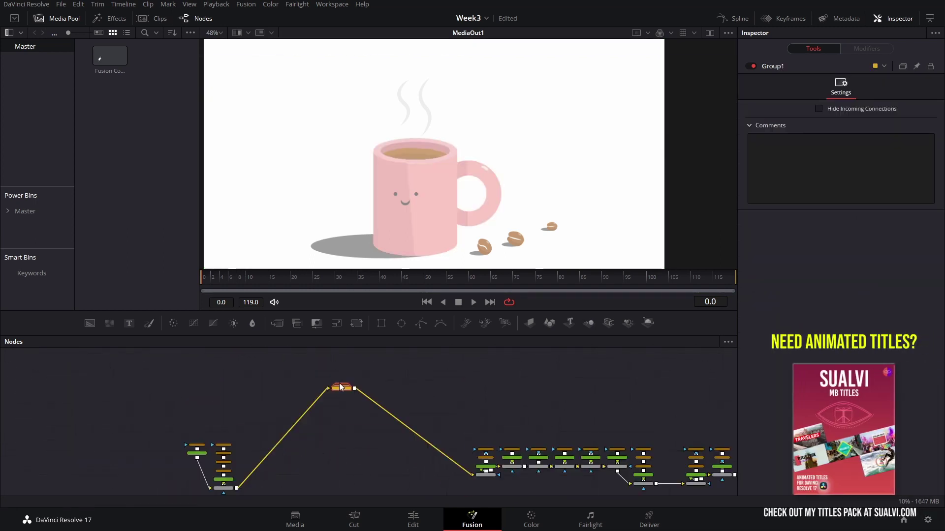
pyautogui.doubleClick(340, 388)
pyautogui.doubleClick(356, 380)
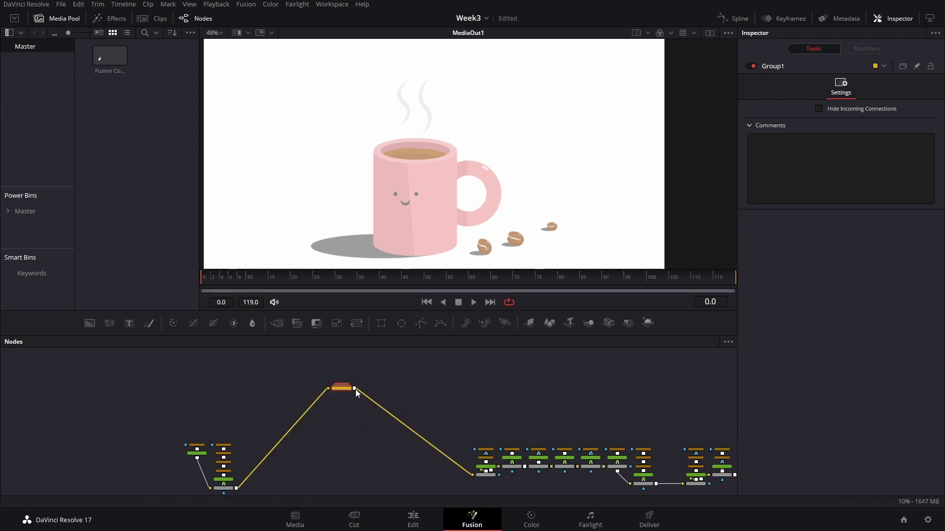
# - Rename the cup group as CUP
pyautogui.scroll(3, 342, 389)
pyautogui.press('F2')
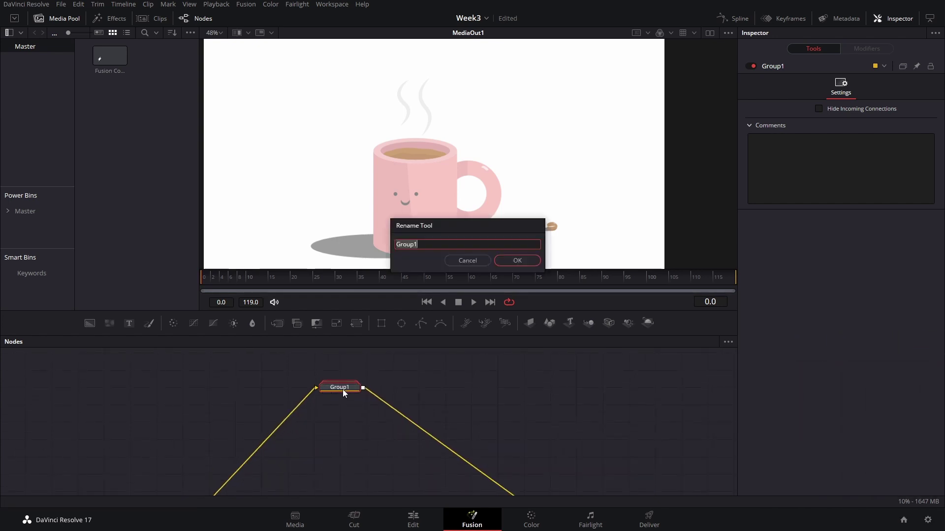
pyautogui.write('CUP')
pyautogui.press('Return')
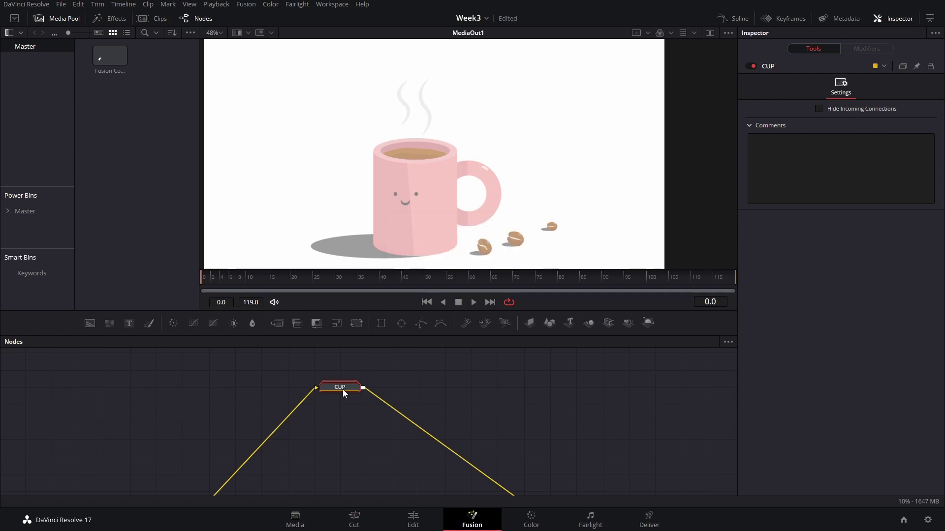
# - Expand the CUP group and select the path21, path22, path23, Background17 and Merge16 nodes to check which part they draw
pyautogui.scroll(-5, 342, 389)
pyautogui.moveTo(333, 394); pyautogui.dragTo(551, 487)
pyautogui.moveTo(563, 410); pyautogui.dragTo(563, 472)
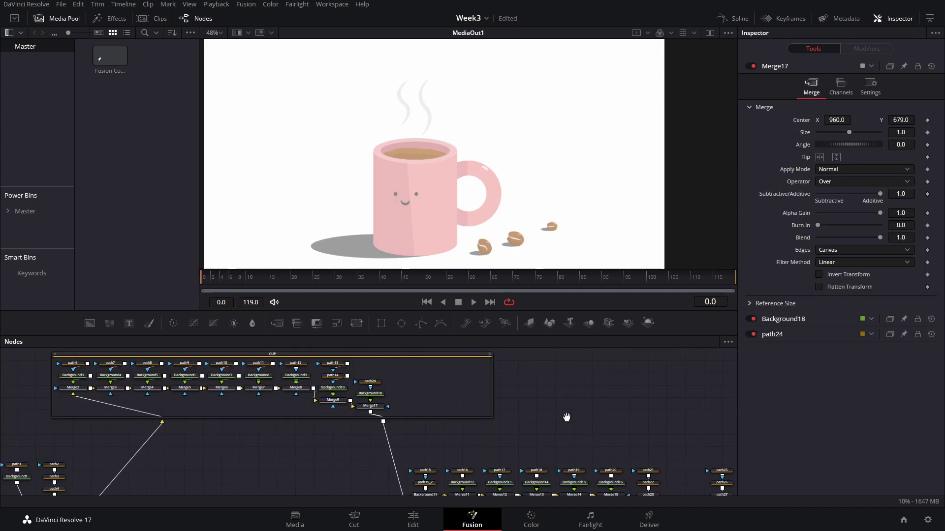
pyautogui.moveTo(565, 418); pyautogui.dragTo(457, 362)
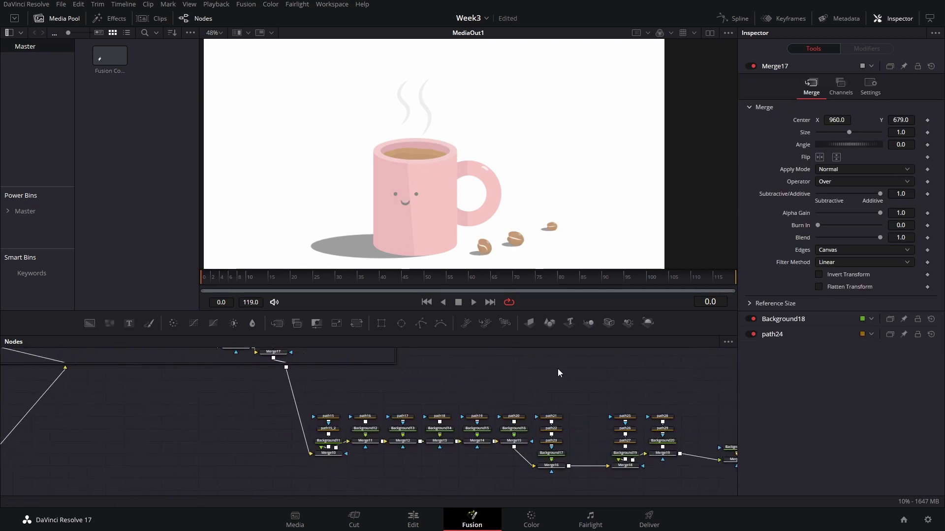
pyautogui.moveTo(557, 368); pyautogui.dragTo(553, 485)
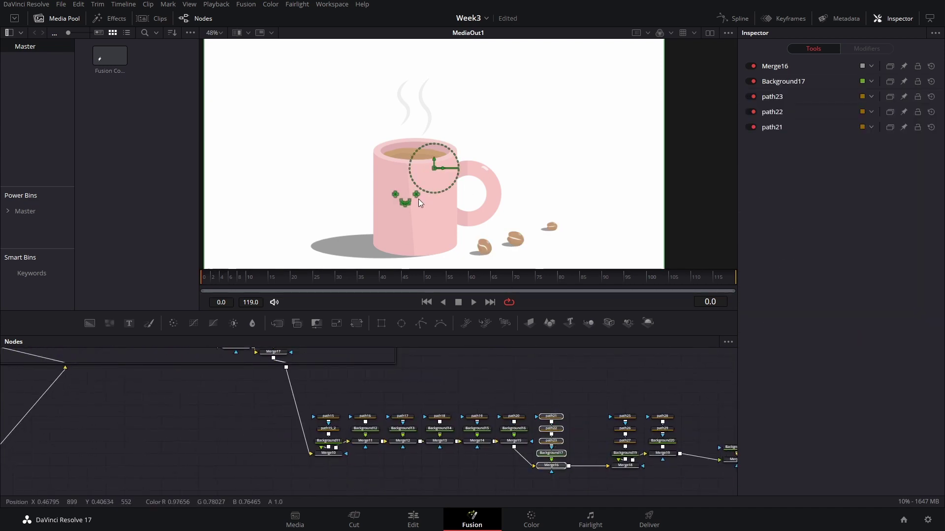
# - Ungroup the CUP group so its nodes return to the main node chain
pyautogui.moveTo(363, 384); pyautogui.dragTo(620, 463)
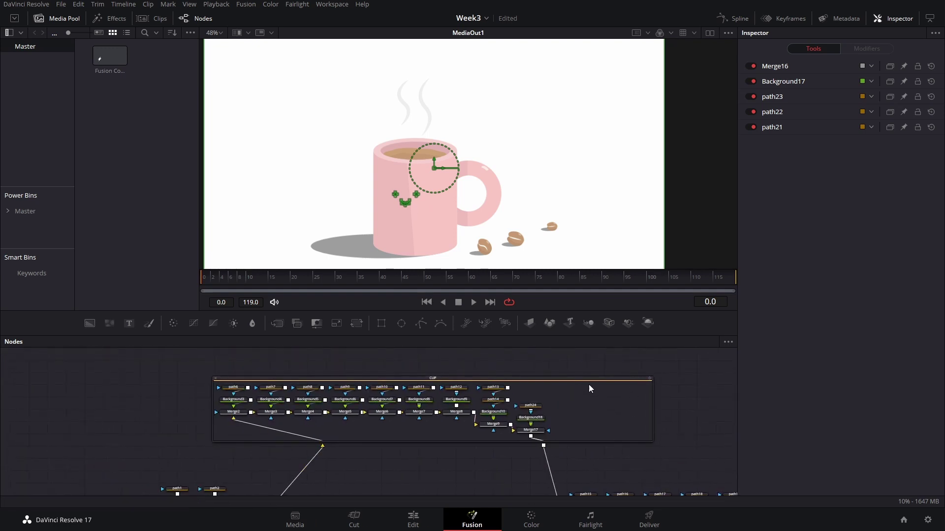
pyautogui.click(569, 379)
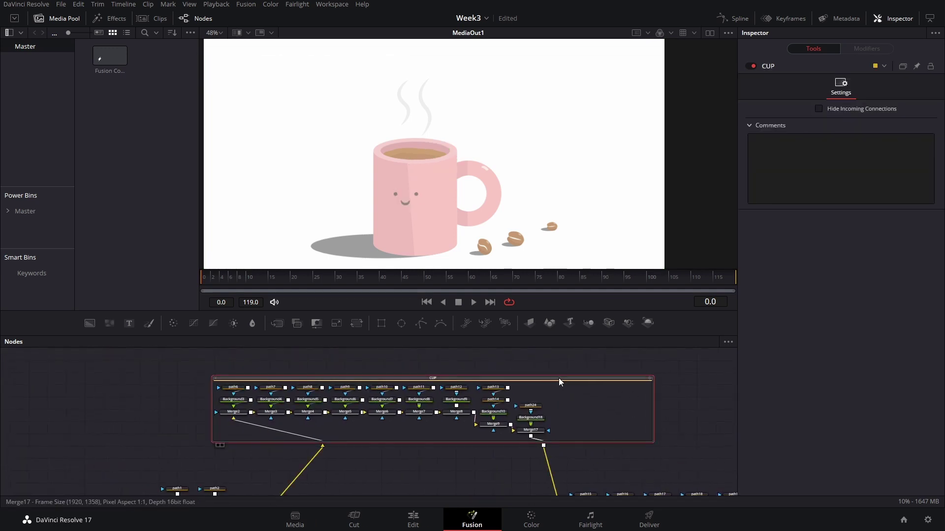
pyautogui.rightClick(559, 379)
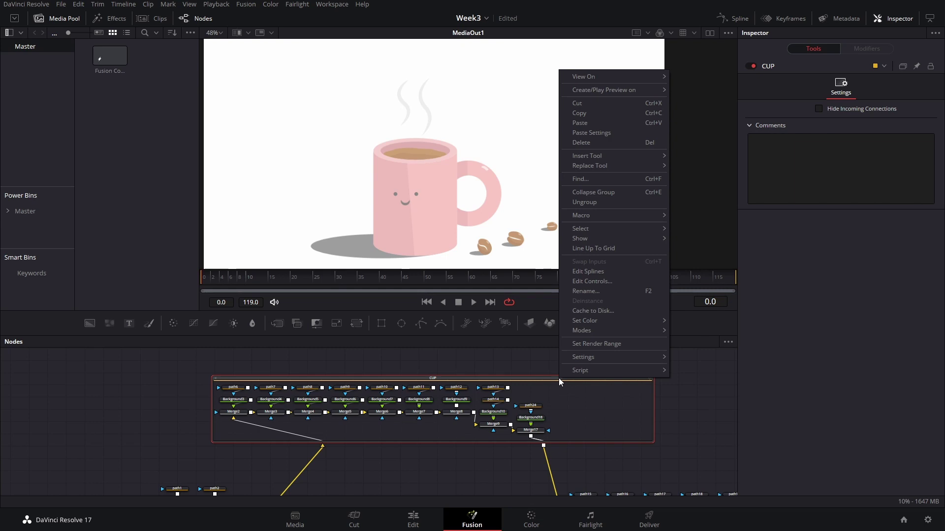
pyautogui.click(584, 202)
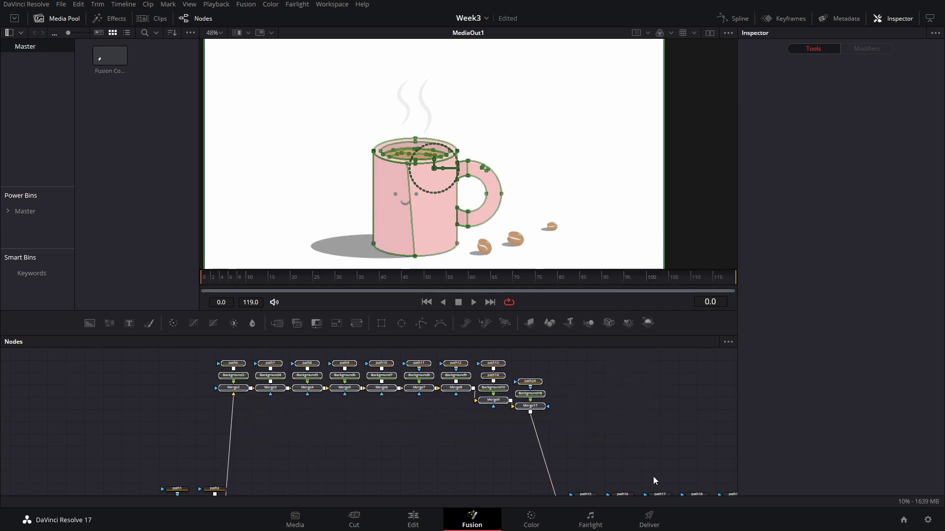
# - Move the face nodes path21, path22, path23, Background17 and Merge16 into the chain directly after Merge17
pyautogui.moveTo(633, 457); pyautogui.dragTo(359, 387)
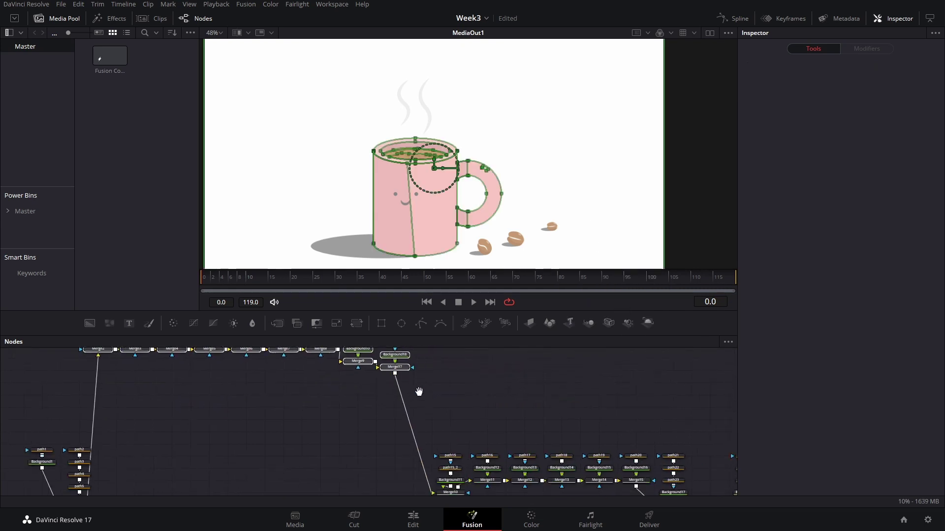
pyautogui.moveTo(610, 404); pyautogui.dragTo(392, 430)
pyautogui.click(95, 394)
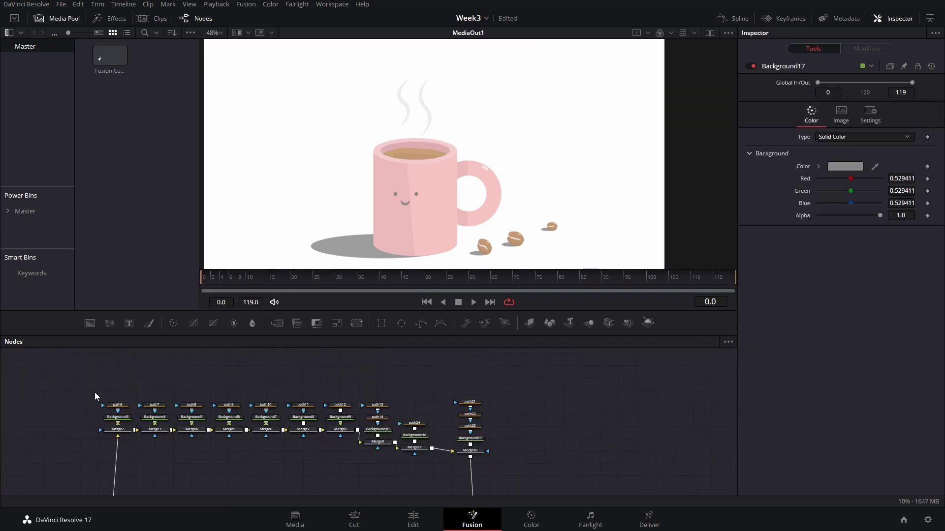
# - Group the cup and face nodes, from the path6 branch through Merge16, and name the group cup
pyautogui.moveTo(44, 377); pyautogui.dragTo(522, 466)
pyautogui.hotkey('ctrl', 'g')
pyautogui.doubleClick(295, 396)
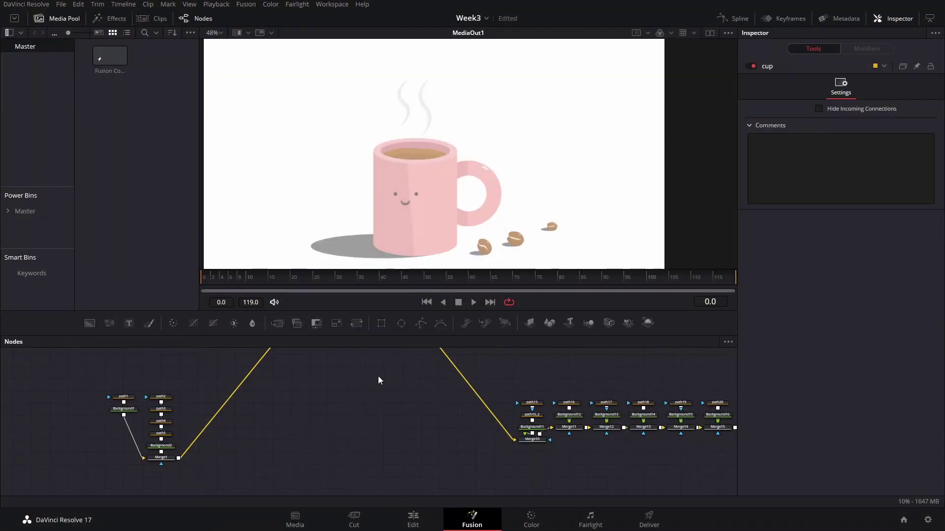
# - Add a Transform node directly after the cup group
pyautogui.moveTo(377, 376); pyautogui.dragTo(359, 408)
pyautogui.scroll(-2, 358, 407)
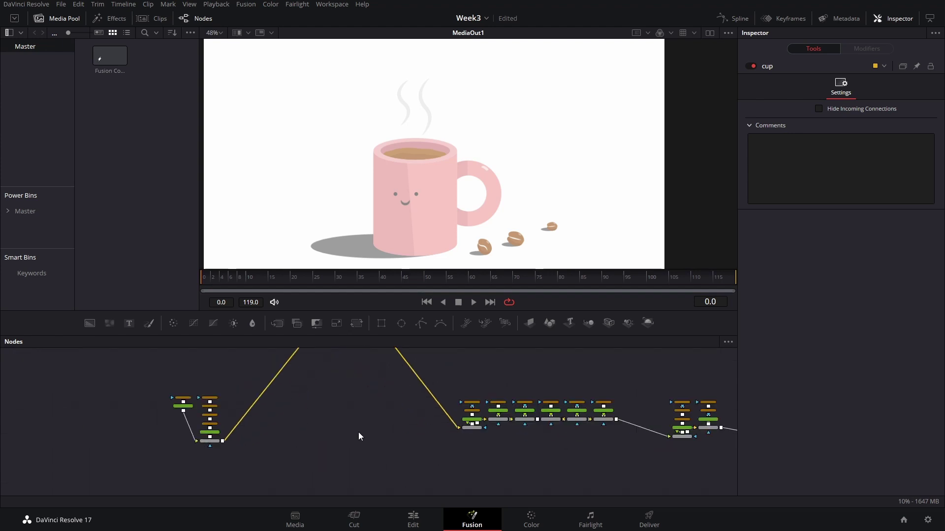
pyautogui.moveTo(299, 410); pyautogui.dragTo(288, 475)
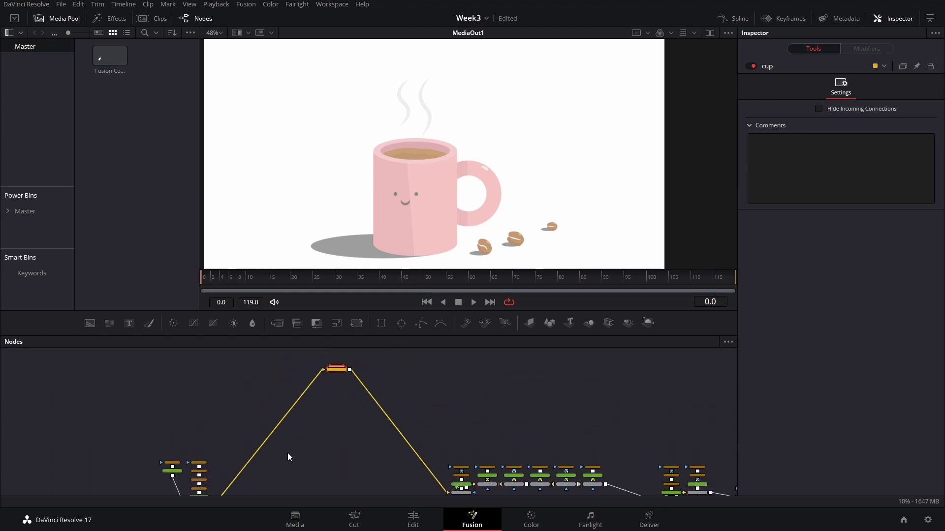
pyautogui.moveTo(293, 441); pyautogui.dragTo(312, 395)
pyautogui.moveTo(96, 391); pyautogui.dragTo(405, 454)
pyautogui.moveTo(442, 382); pyautogui.dragTo(466, 403)
pyautogui.click(367, 398)
pyautogui.click(324, 395)
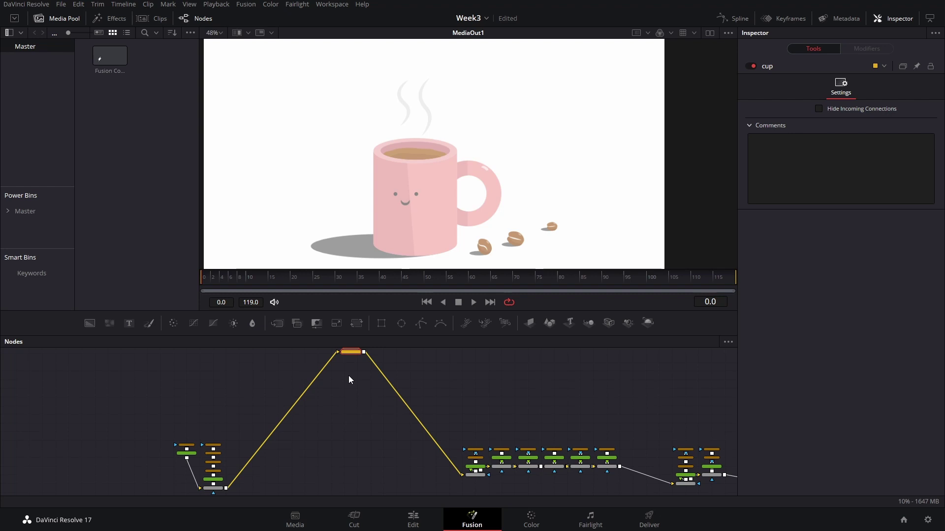
pyautogui.hotkey('shift', 'space')
pyautogui.write('transform')
pyautogui.press('Return')
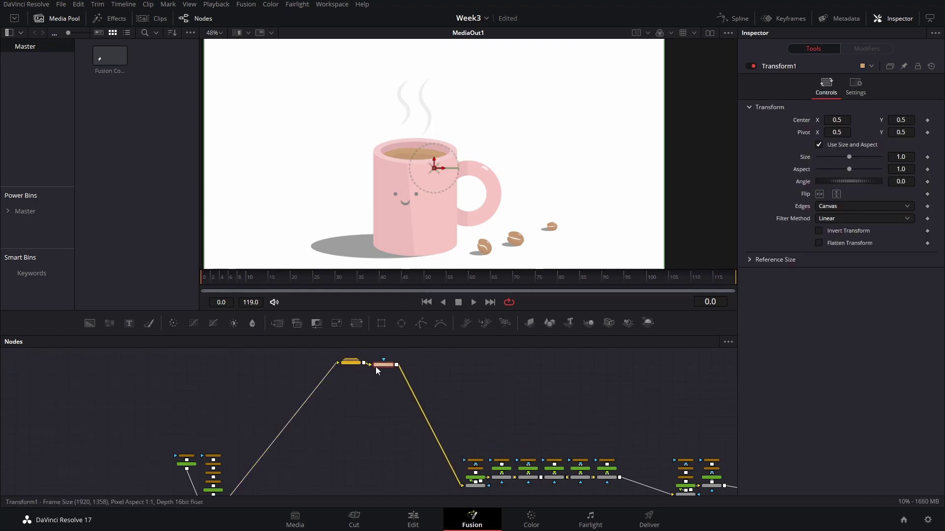
# - Select path1 to path5, Background1, Background2 and Merge1 to check which parts of the illustration they draw
pyautogui.moveTo(491, 416); pyautogui.dragTo(530, 368)
pyautogui.moveTo(199, 383); pyautogui.dragTo(276, 474)
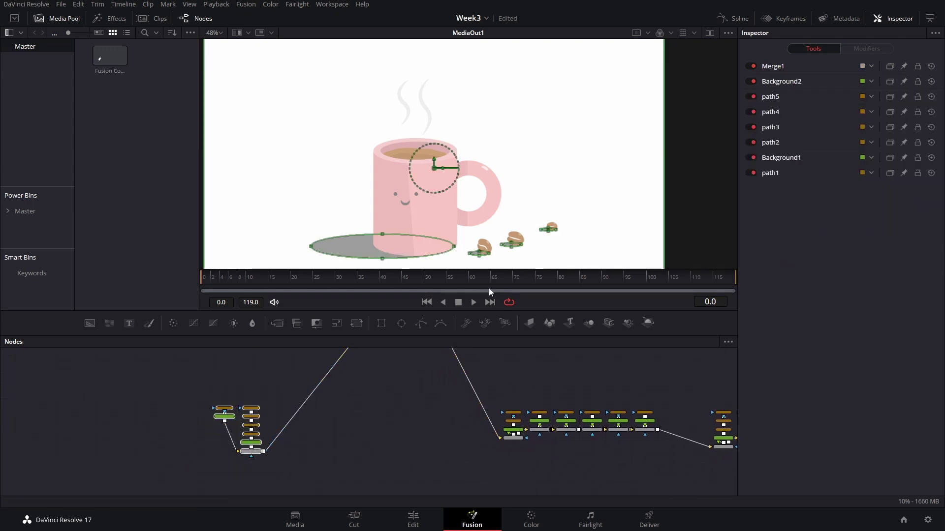
pyautogui.click(428, 443)
pyautogui.moveTo(422, 418); pyautogui.dragTo(416, 516)
pyautogui.moveTo(406, 459); pyautogui.dragTo(442, 390)
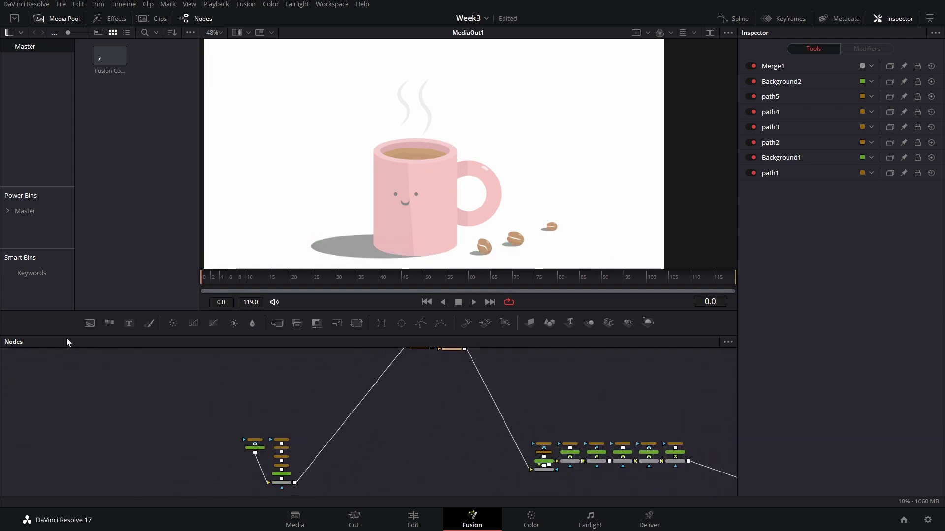
# - Add a Background node with alpha 0 and connect its output to the cup group's input
pyautogui.click(90, 323)
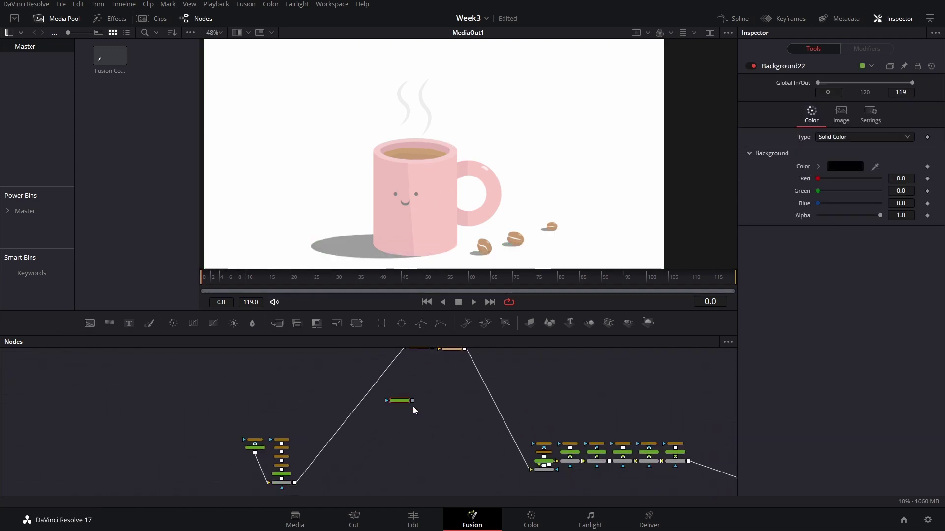
pyautogui.scroll(3, 413, 406)
pyautogui.moveTo(409, 411); pyautogui.dragTo(364, 442)
pyautogui.scroll(-3, 371, 390)
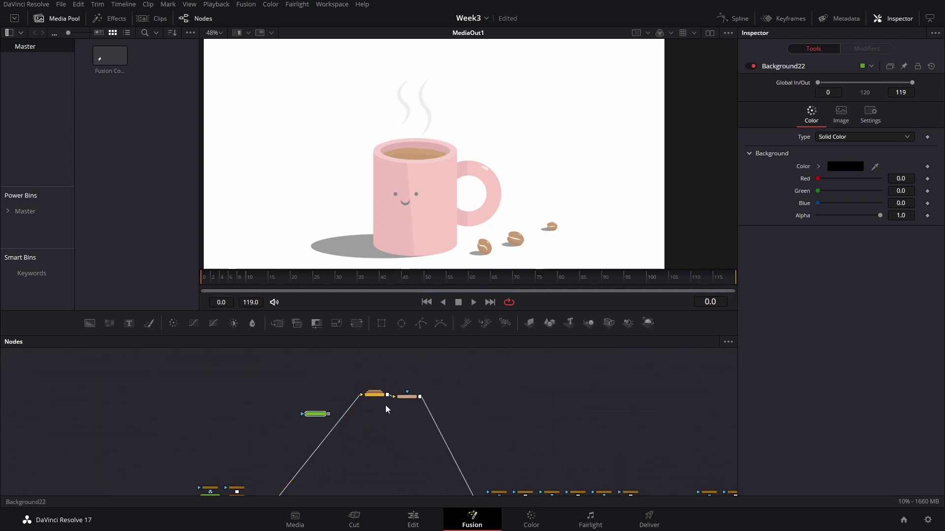
pyautogui.moveTo(879, 215); pyautogui.dragTo(762, 239)
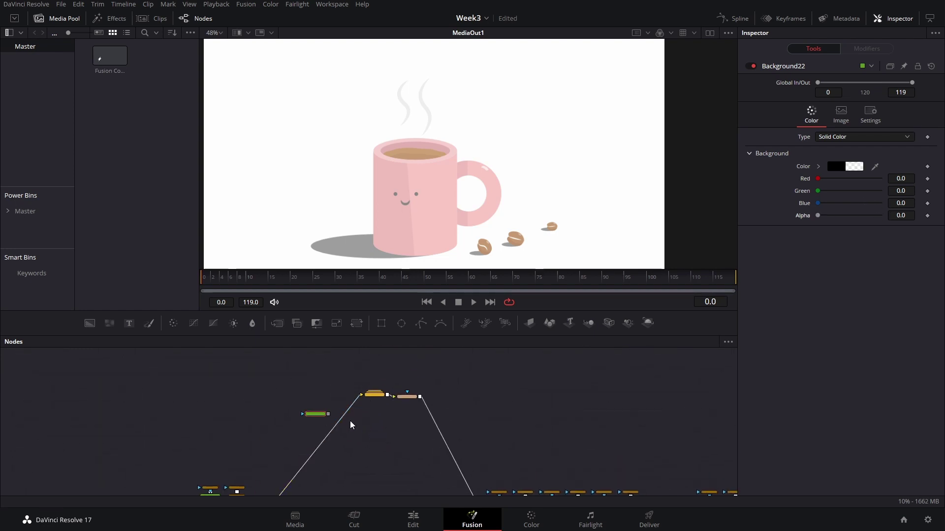
pyautogui.click(354, 402)
pyautogui.moveTo(328, 414); pyautogui.dragTo(362, 395)
# - Merge the cup's Transform1 output over Merge1 and feed the merged result into Merge10
pyautogui.moveTo(430, 466); pyautogui.dragTo(445, 336)
pyautogui.moveTo(503, 390); pyautogui.dragTo(268, 400)
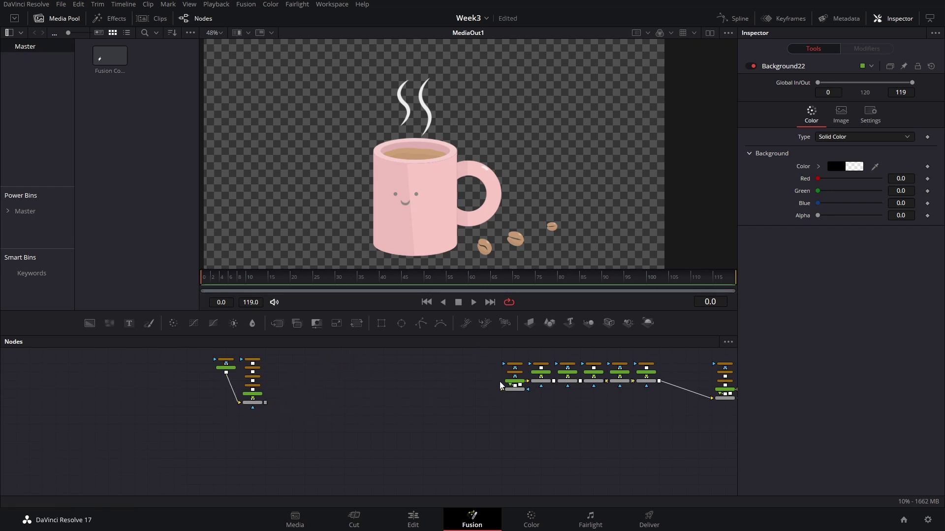
pyautogui.moveTo(480, 391); pyautogui.dragTo(435, 472)
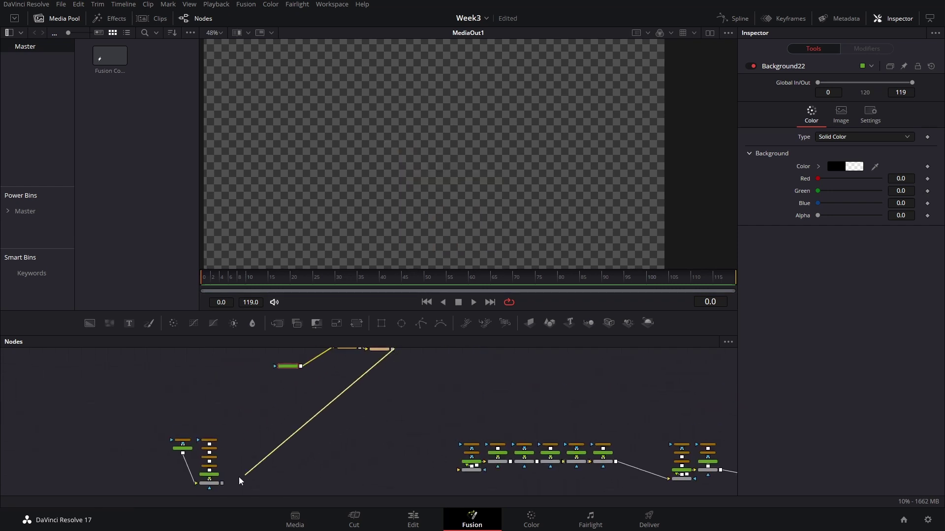
pyautogui.moveTo(394, 352); pyautogui.dragTo(222, 476)
pyautogui.moveTo(392, 475); pyautogui.dragTo(467, 467)
pyautogui.scroll(-2, 485, 413)
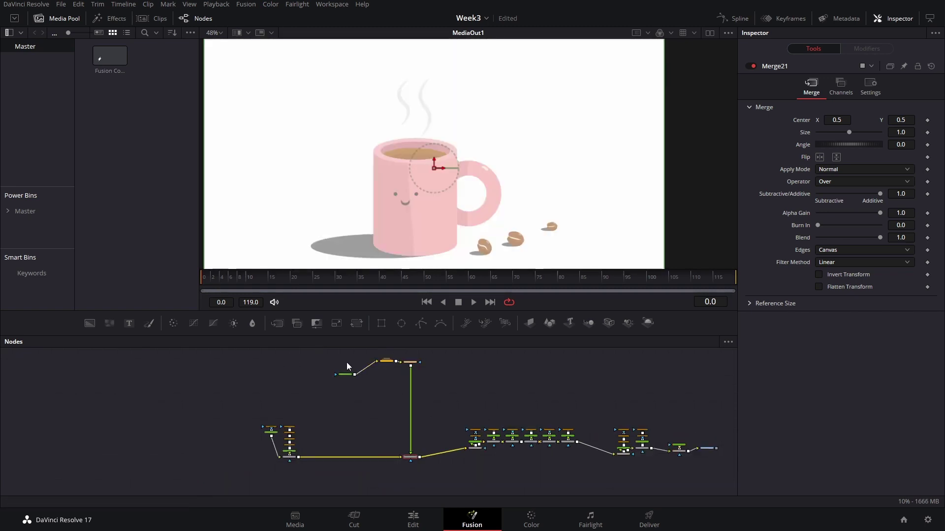
# - Test moving the cup branch on its own by setting Transform1's Center X to 0.584
pyautogui.moveTo(328, 386)
pyautogui.mouseDown()
pyautogui.moveTo(427, 358)
pyautogui.moveTo(345, 382)
pyautogui.mouseUp()
pyautogui.click(415, 363)
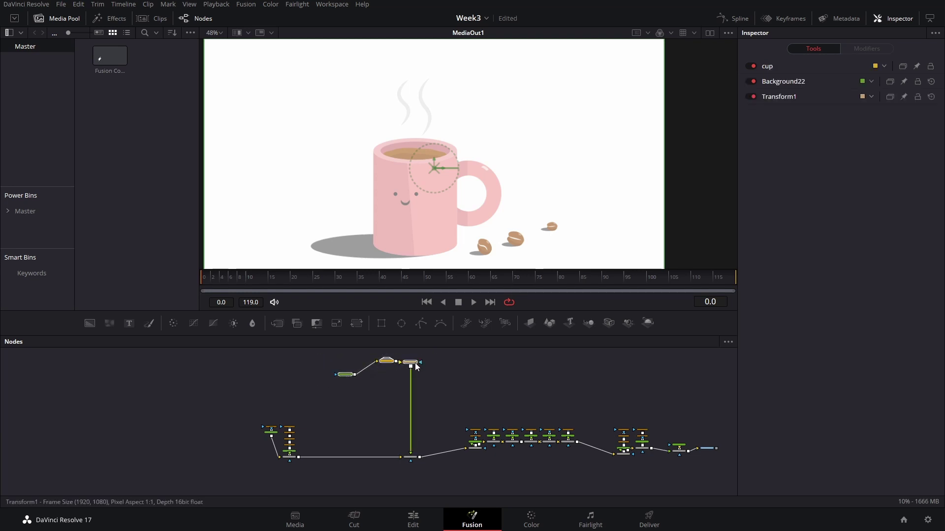
pyautogui.scroll(2, 301, 471)
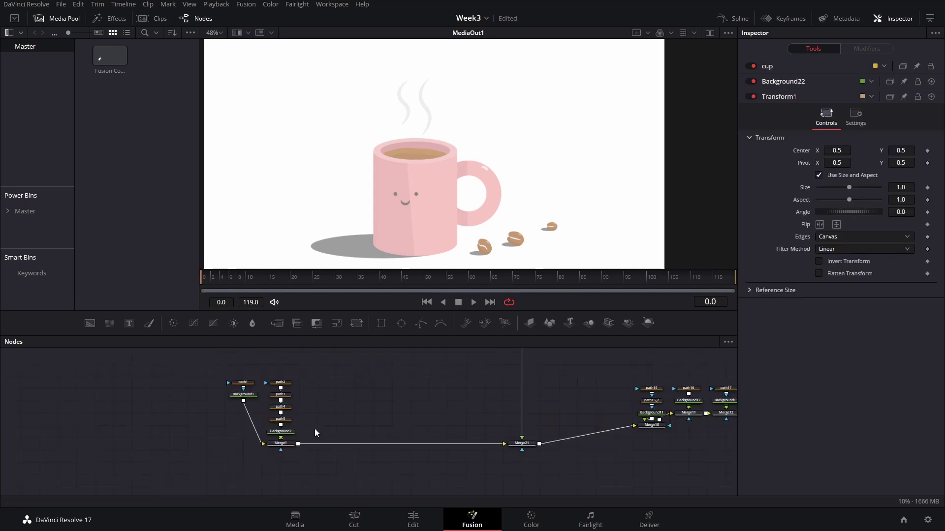
pyautogui.moveTo(359, 396); pyautogui.dragTo(334, 441)
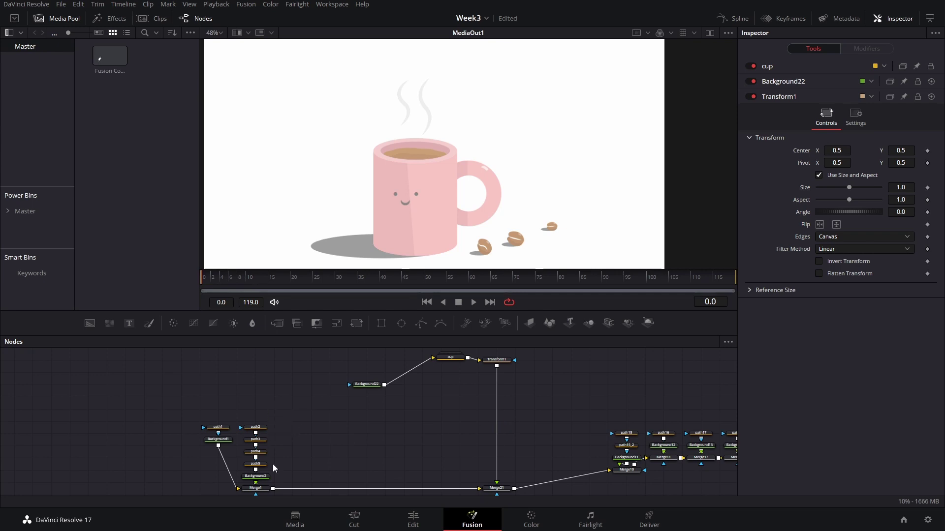
pyautogui.click(255, 476)
pyautogui.moveTo(298, 415); pyautogui.dragTo(261, 464)
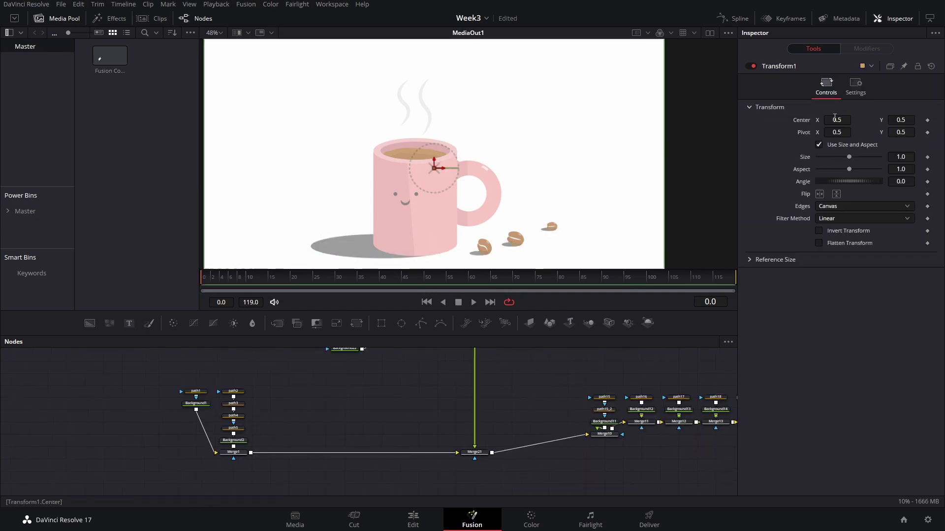
pyautogui.moveTo(835, 120); pyautogui.dragTo(876, 119)
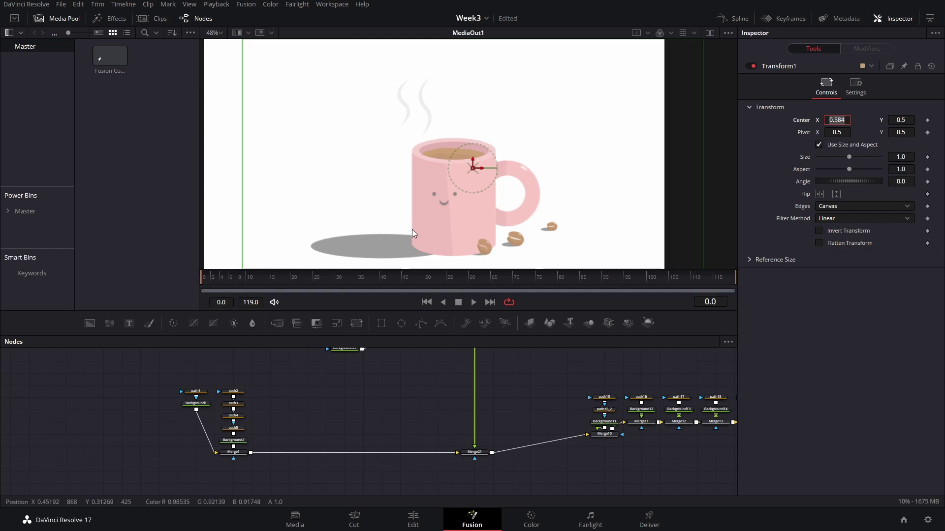
# - Duplicate the cup shadow's path5 and Background2 nodes beside the cup branch
pyautogui.click(241, 391)
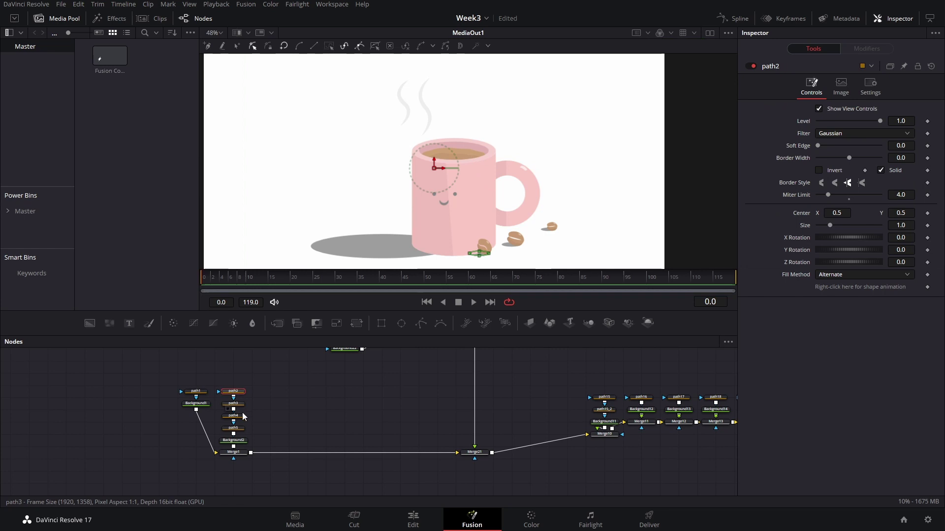
pyautogui.moveTo(243, 429); pyautogui.dragTo(220, 444)
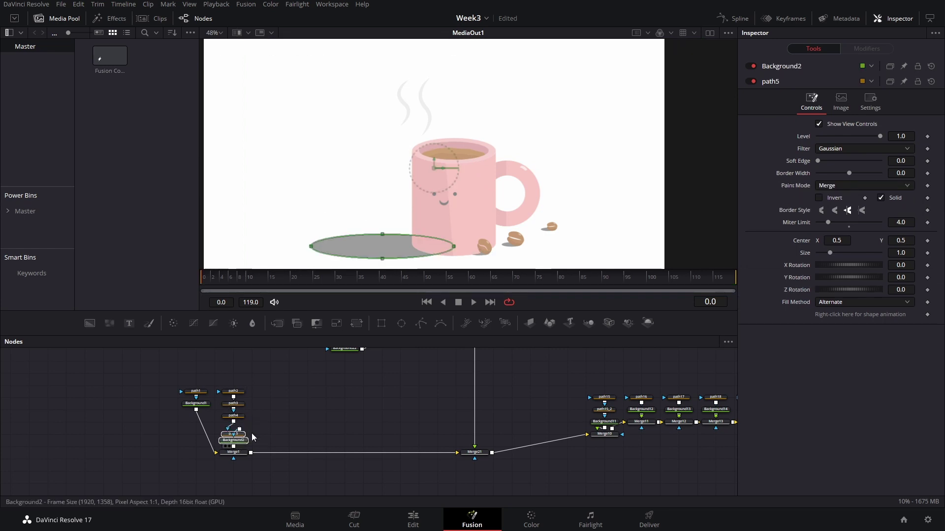
pyautogui.hotkey('ctrl', 'c')
pyautogui.hotkey('ctrl', 'v')
pyautogui.scroll(1, 345, 413)
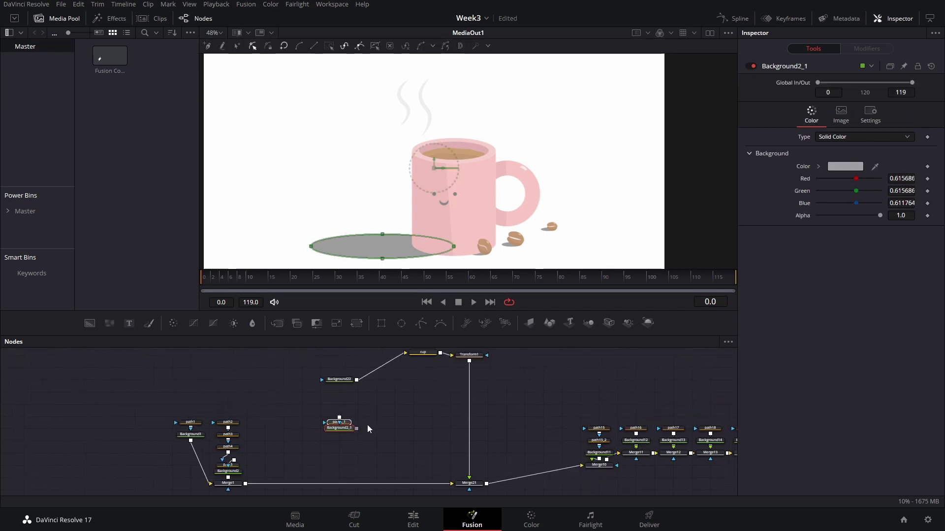
# - Remove the original path5 shadow and merge the copied shadow over Background22, ahead of the cup group
pyautogui.click(258, 462)
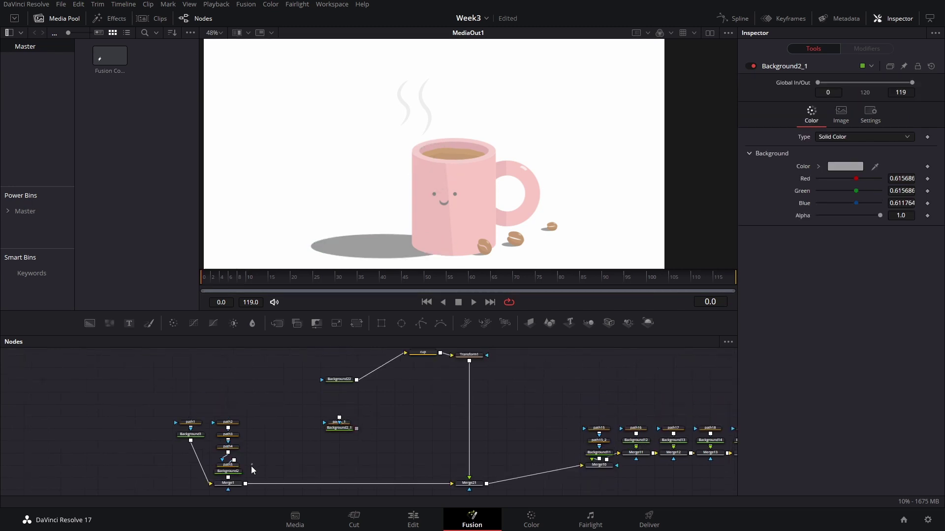
pyautogui.click(310, 418)
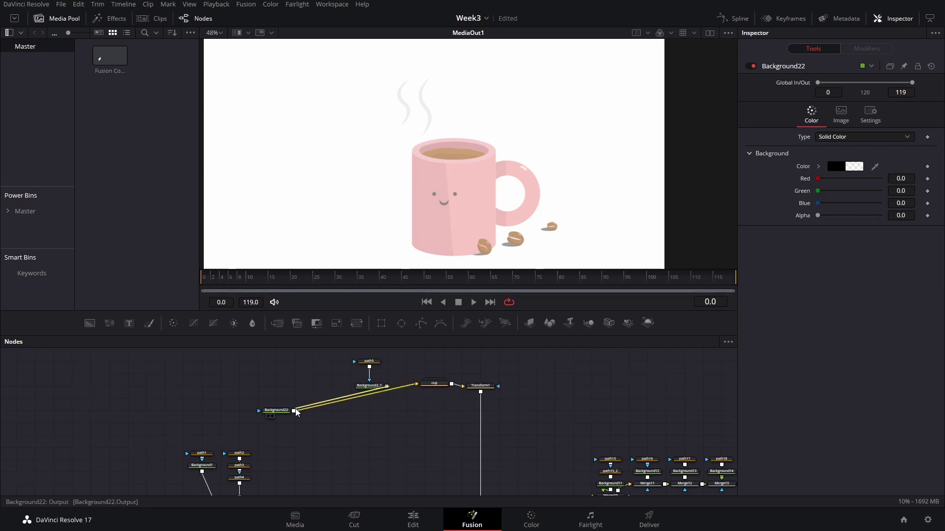
pyautogui.moveTo(295, 410); pyautogui.dragTo(293, 411)
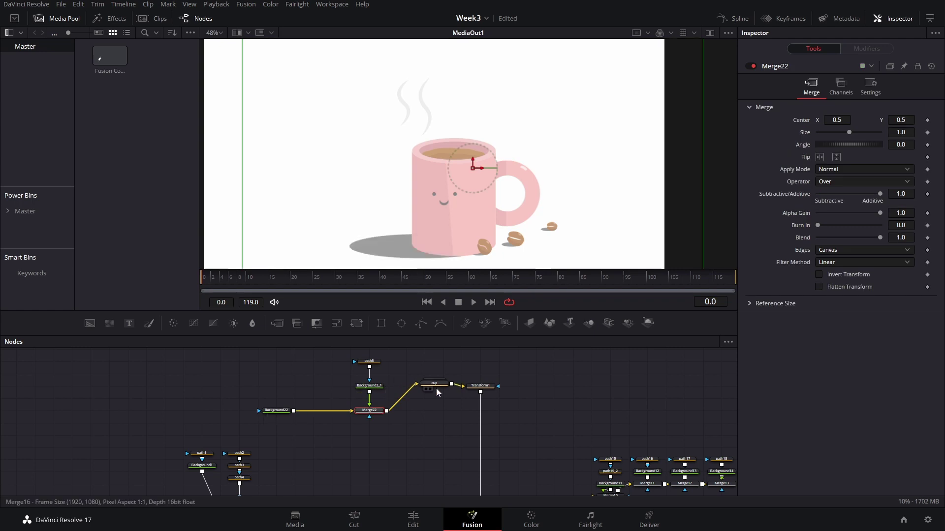
# - Set Transform1's Center X to 0.531 to move the cup together with its shadow
pyautogui.click(491, 388)
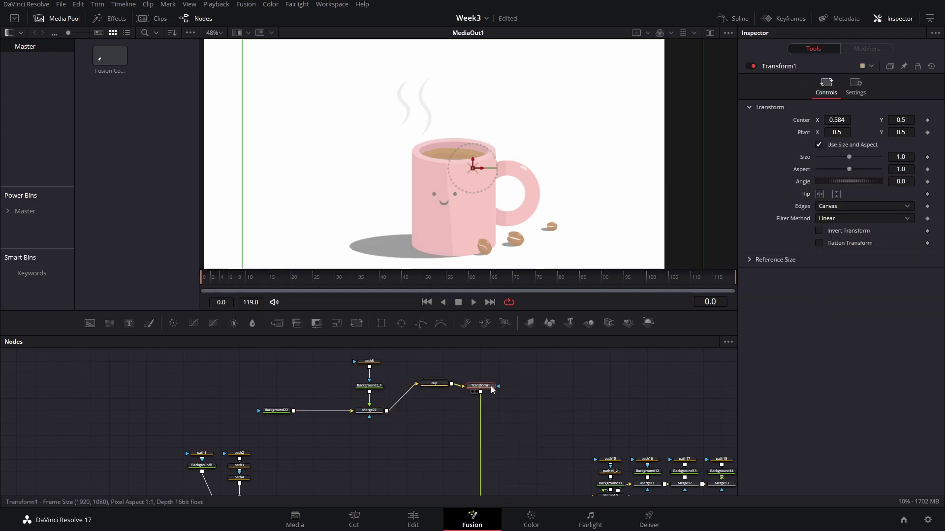
pyautogui.moveTo(837, 121); pyautogui.dragTo(811, 121)
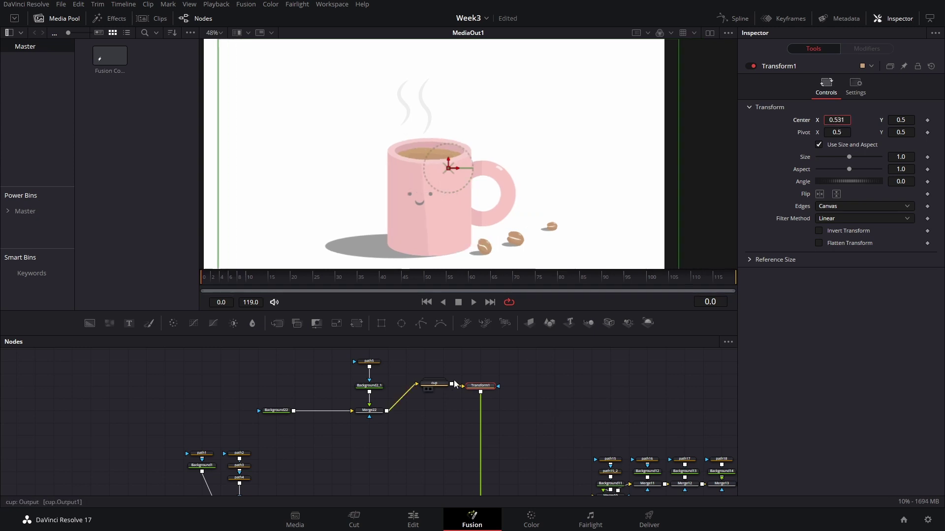
pyautogui.moveTo(433, 384)
pyautogui.mouseDown()
pyautogui.moveTo(442, 386)
pyautogui.moveTo(421, 381)
pyautogui.mouseUp()
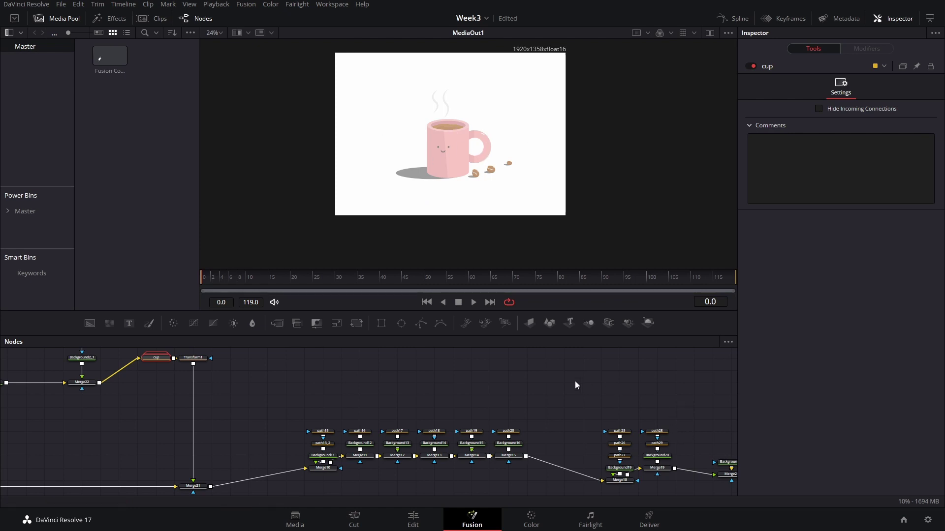
pyautogui.moveTo(575, 381); pyautogui.dragTo(451, 377)
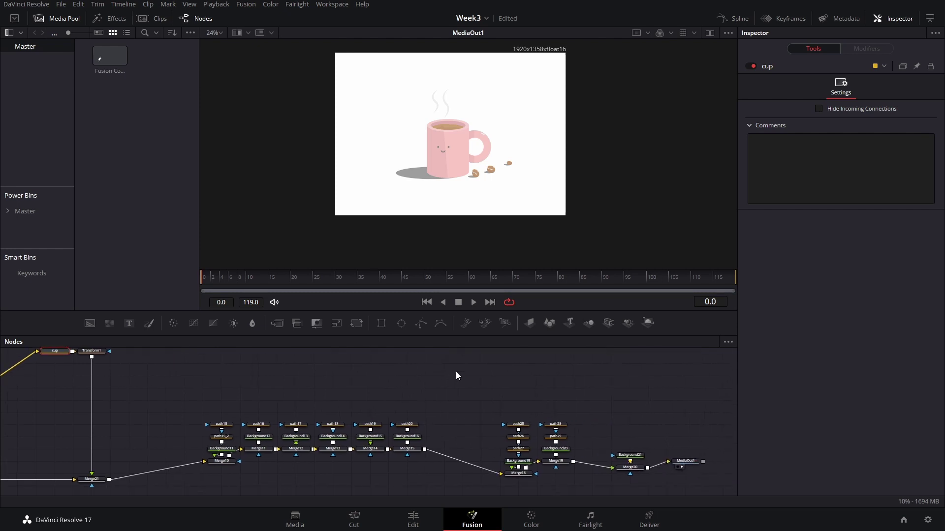